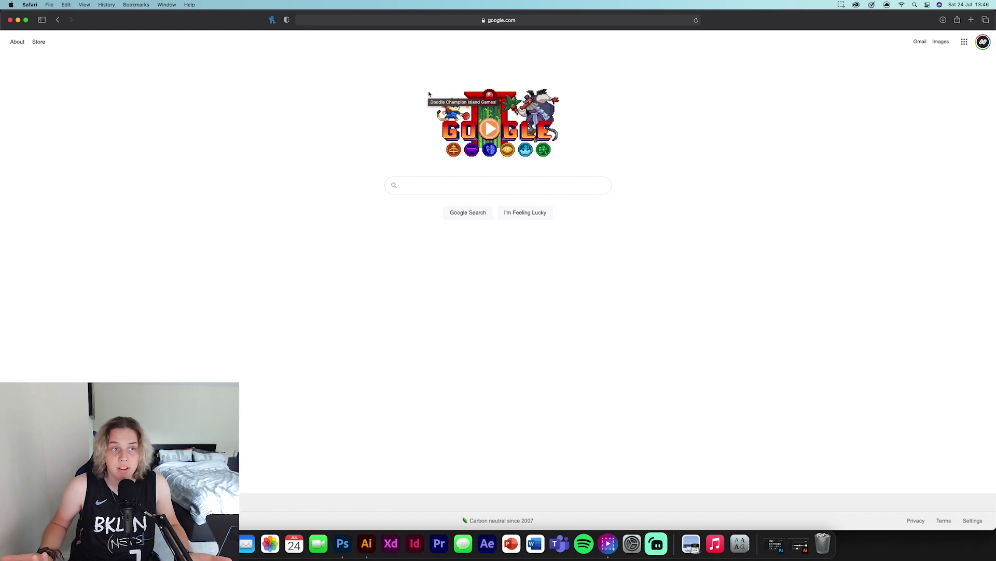
Search Google for "ronaldo signature" and show the image results.
type("ronaldo sigj")
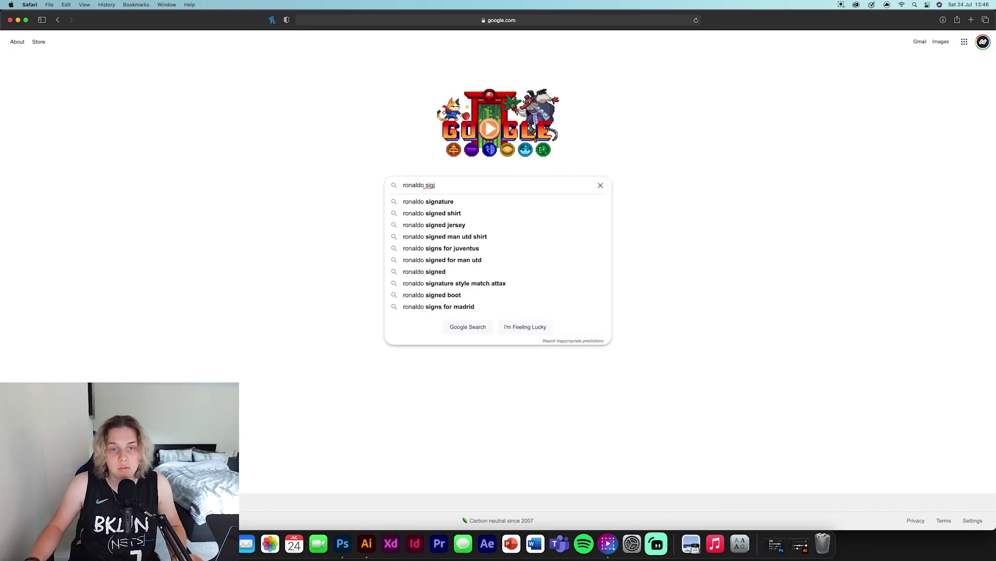
left_click(453, 201)
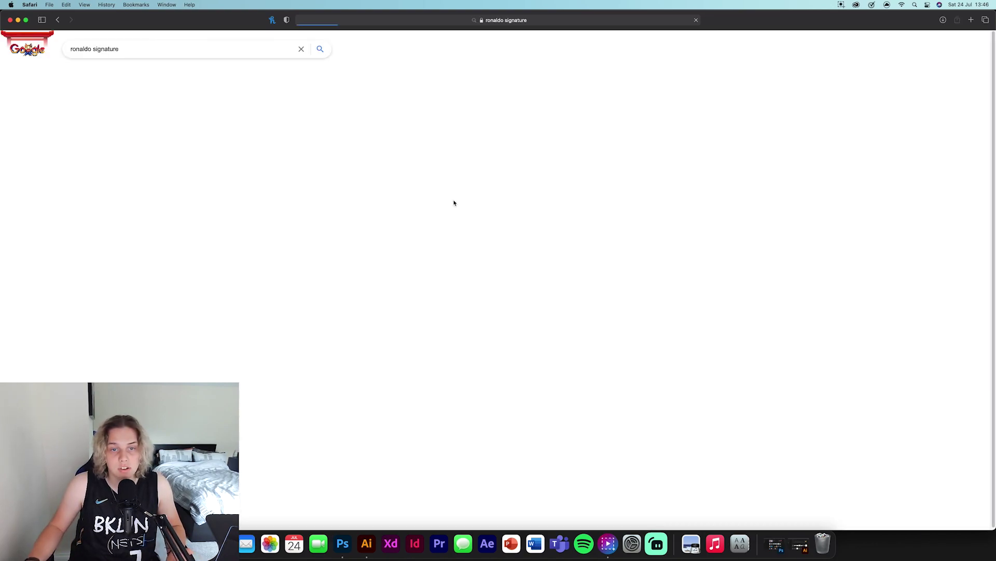
left_click(110, 73)
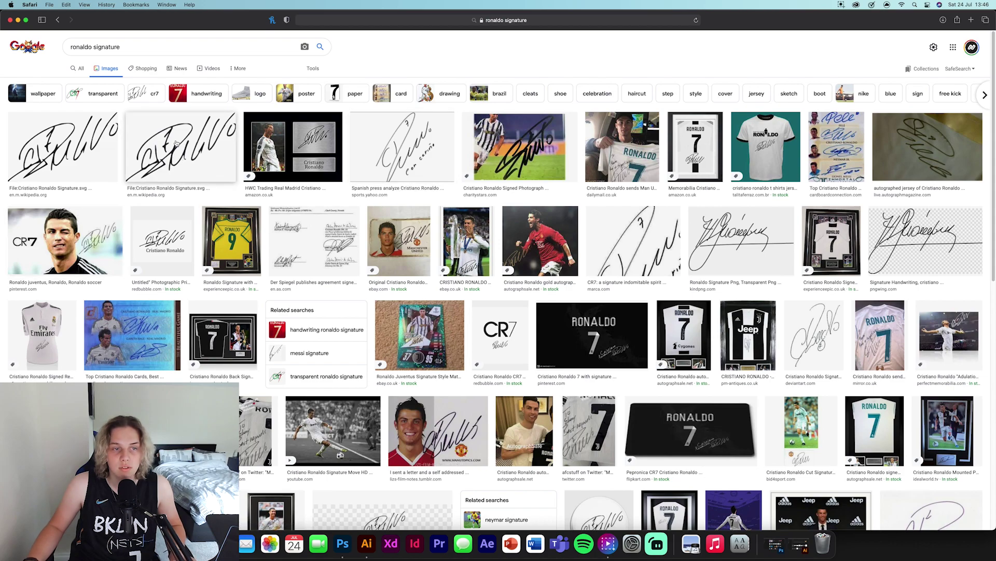
Compare several signature images in the results and preview the "Adulation" signed print with the white signature.
left_click(175, 158)
left_click(68, 96)
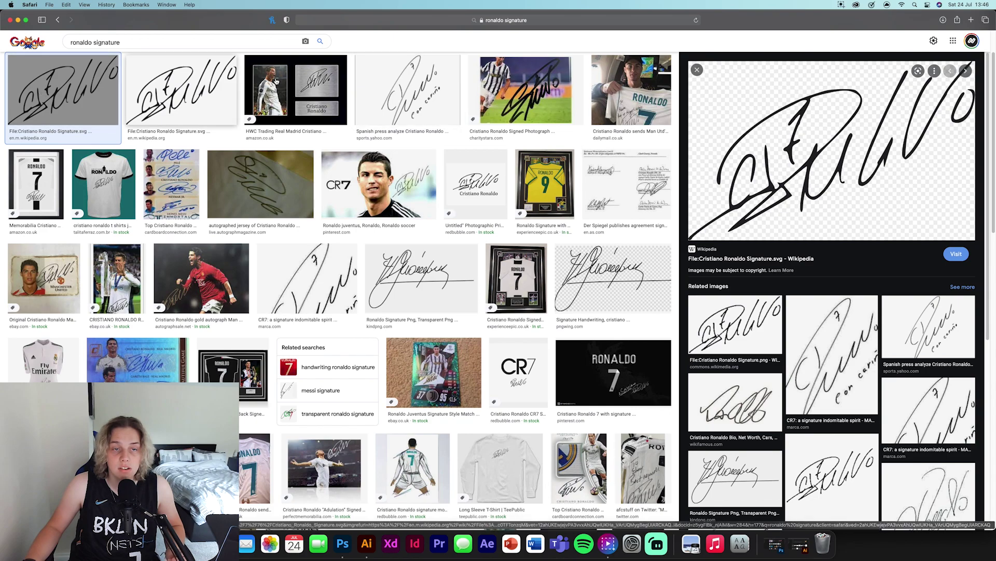
left_click(295, 91)
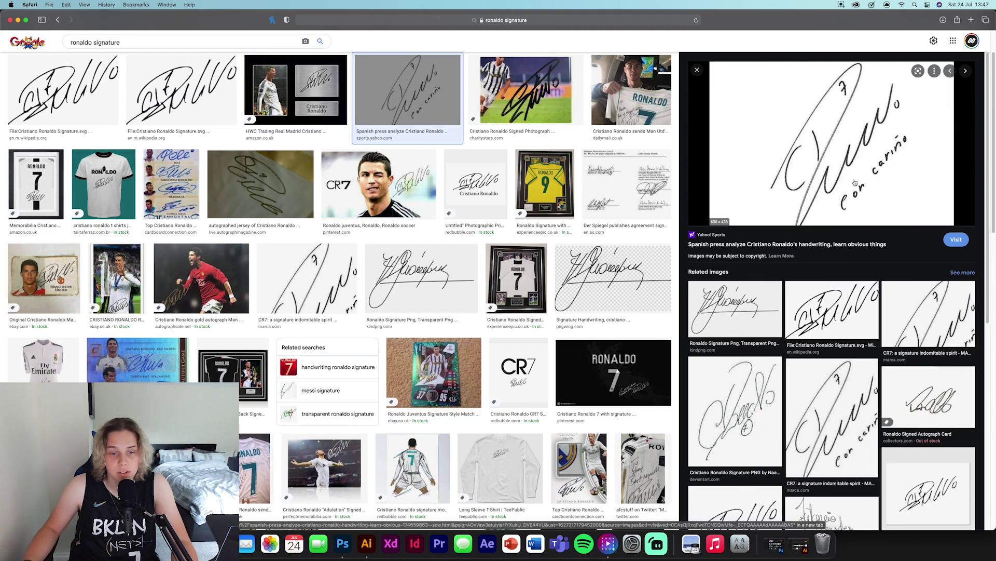
left_click(56, 276)
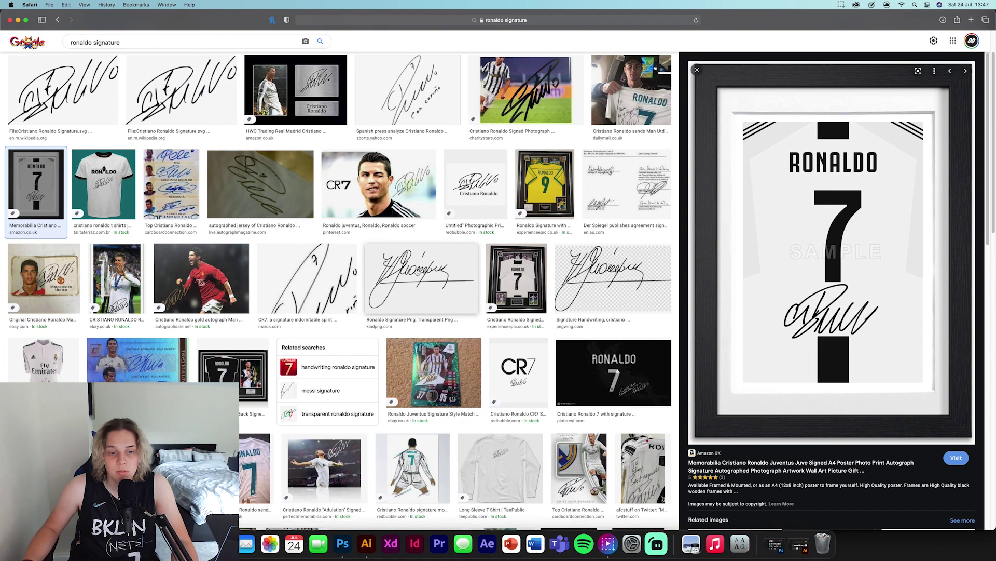
scroll(364, 264, "down", 5)
left_click(317, 244)
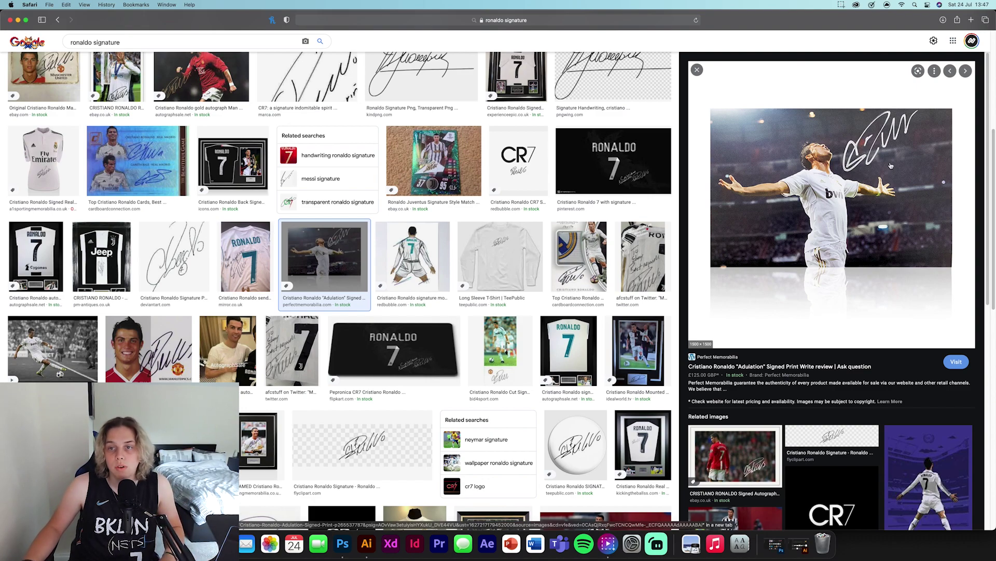
right_click(880, 158)
left_click(879, 134)
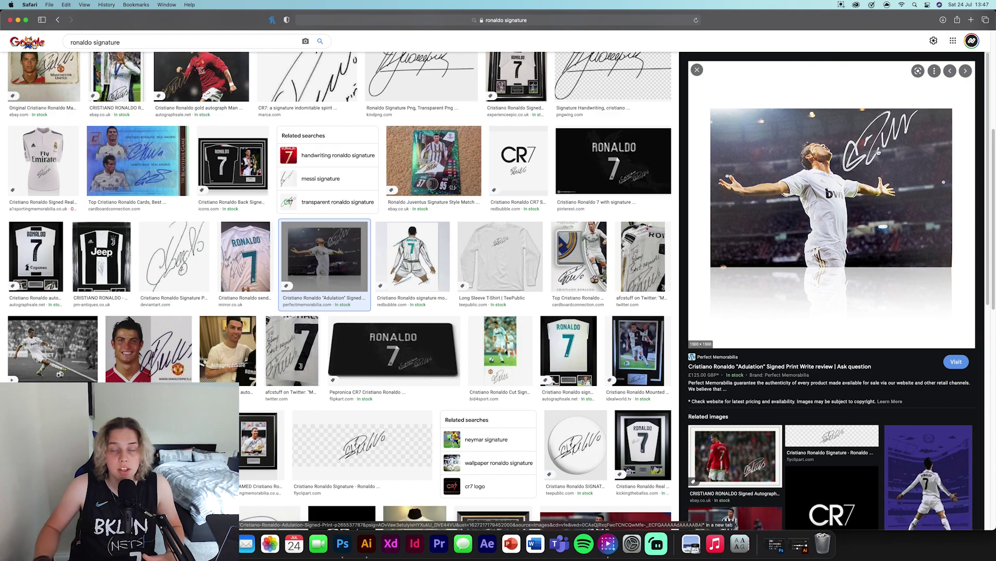
scroll(463, 211, "down", 3)
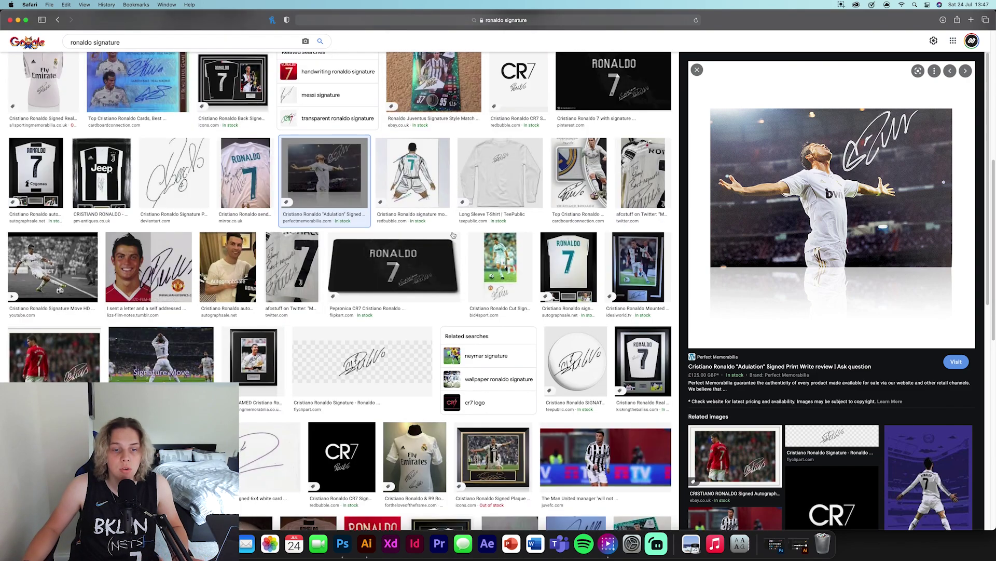
scroll(463, 210, "down", 4)
scroll(454, 312, "up", 5)
scroll(453, 311, "up", 6)
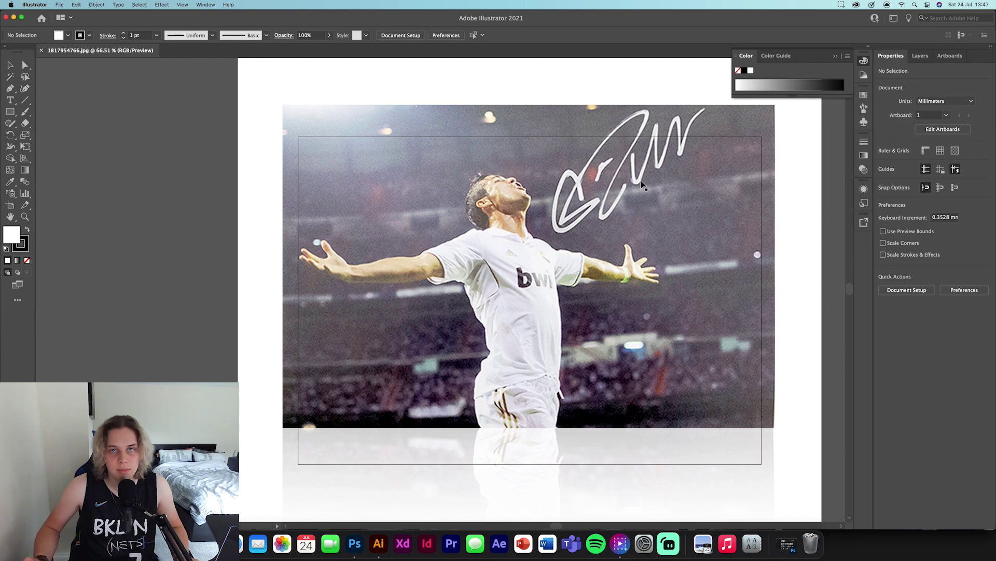
Collapse the Color panel in Illustrator and shift the footballer photo slightly, to about X 227 mm, Y 151 mm.
left_click(835, 57)
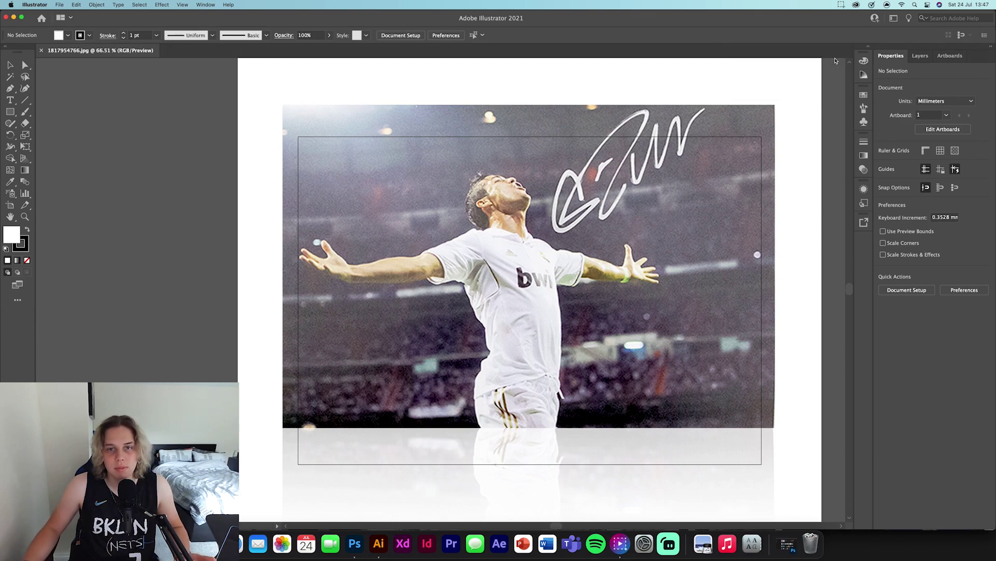
left_click(642, 140)
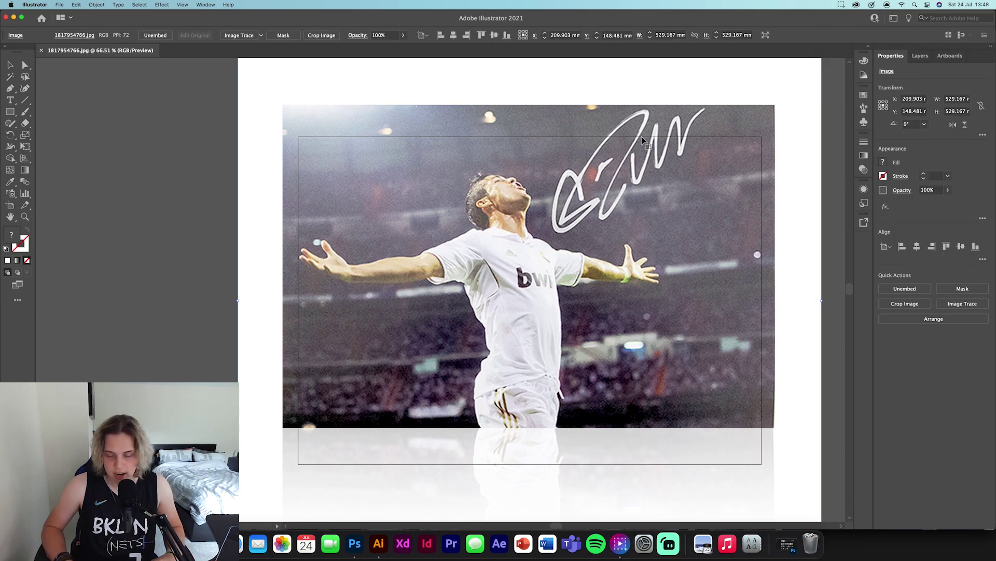
key("super+minus")
mouse_move(495, 207)
left_mouse_down()
mouse_move(526, 208)
mouse_move(494, 206)
left_mouse_up()
left_click(708, 235)
left_click_drag(594, 159, 604, 161)
scroll(605, 165, "left", 1)
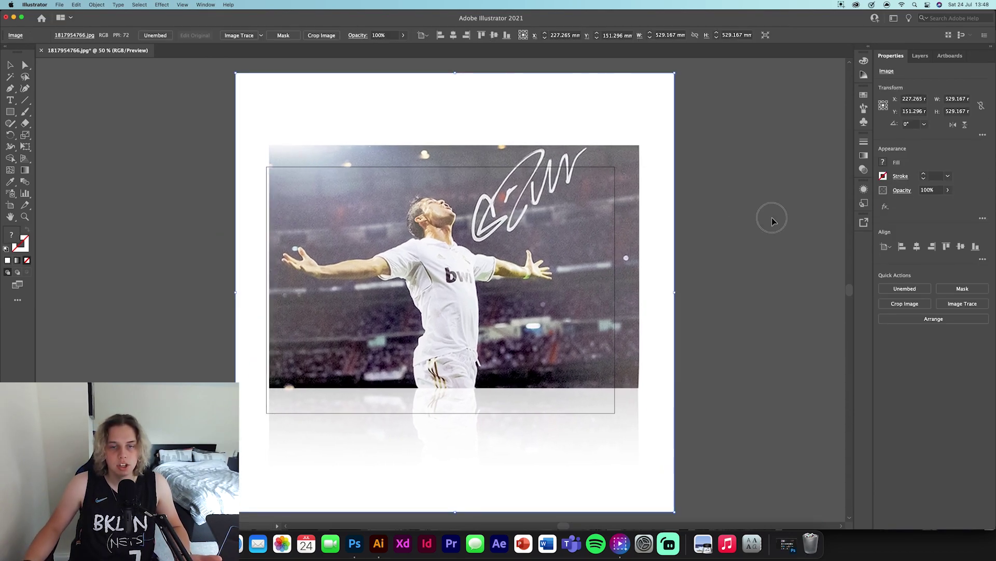
Apply Image Trace to the footballer photo and expand the tracing result into editable shapes.
left_click(570, 211)
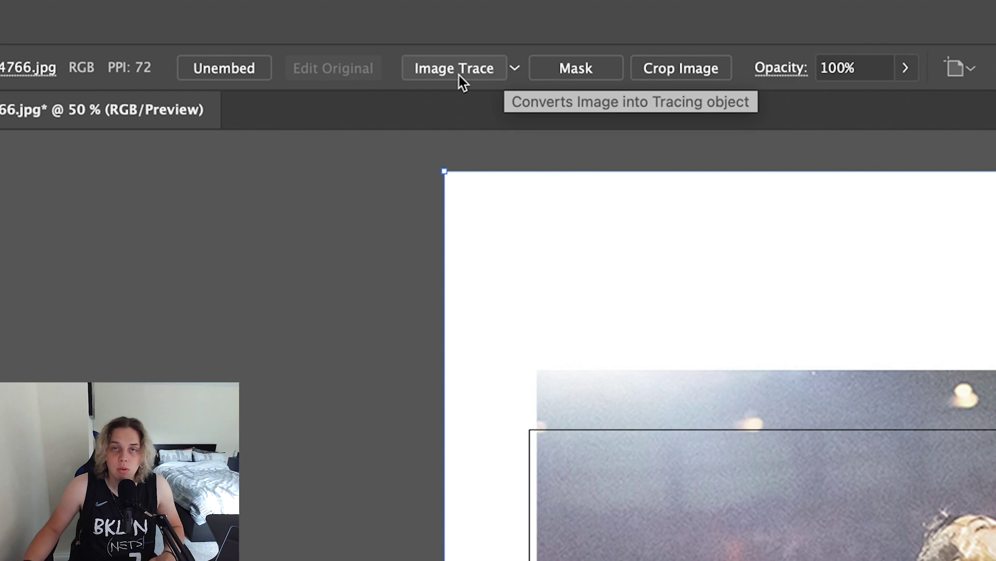
left_click(459, 77)
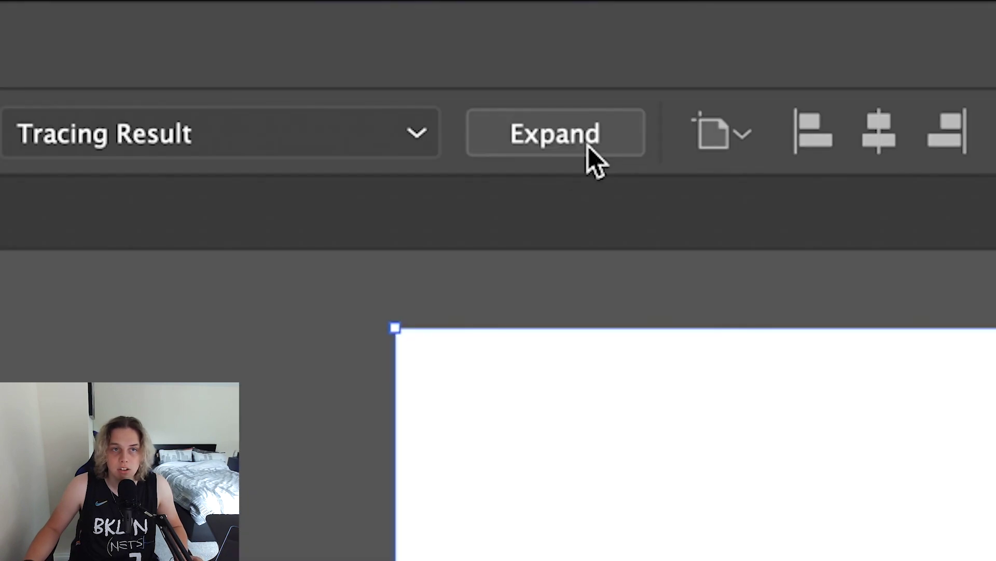
left_click(589, 145)
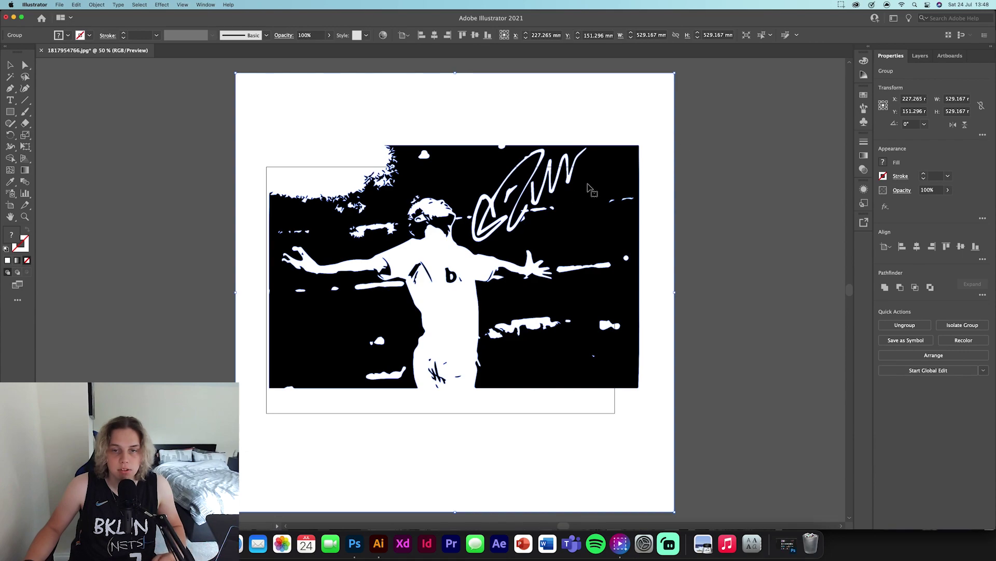
Isolate the traced group and select all the white strokes that make up the signature.
double_click(570, 182)
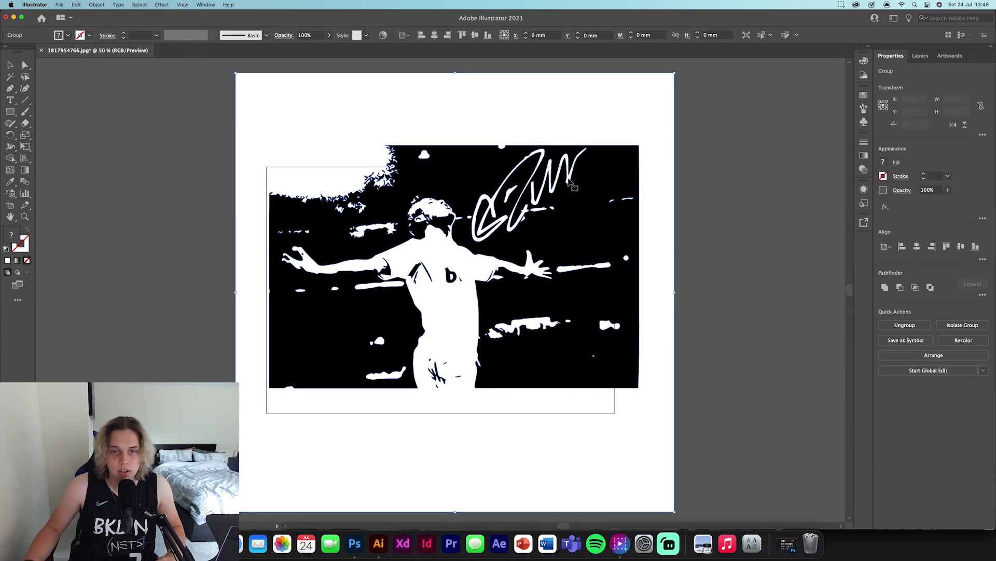
key("super+equal")
key("super+equal")
key("super+equal")
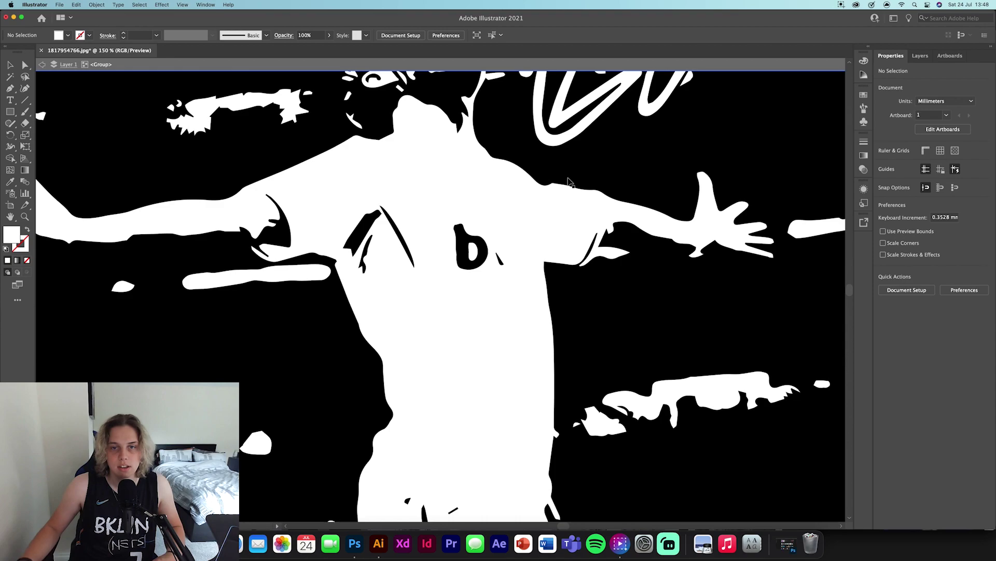
mouse_move(640, 128)
left_mouse_down()
mouse_move(516, 321)
mouse_move(456, 384)
mouse_move(625, 158)
left_mouse_up()
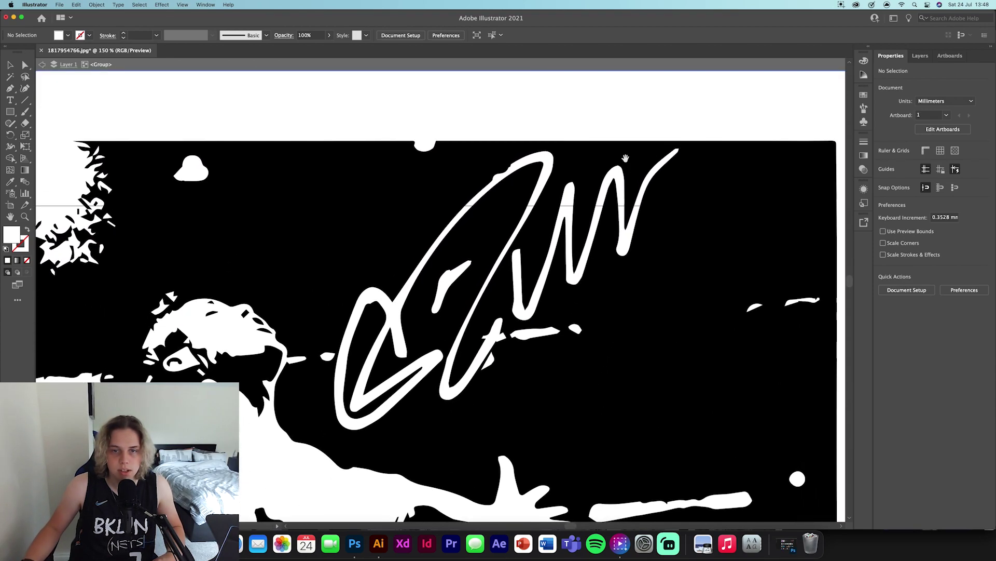
left_click(540, 190)
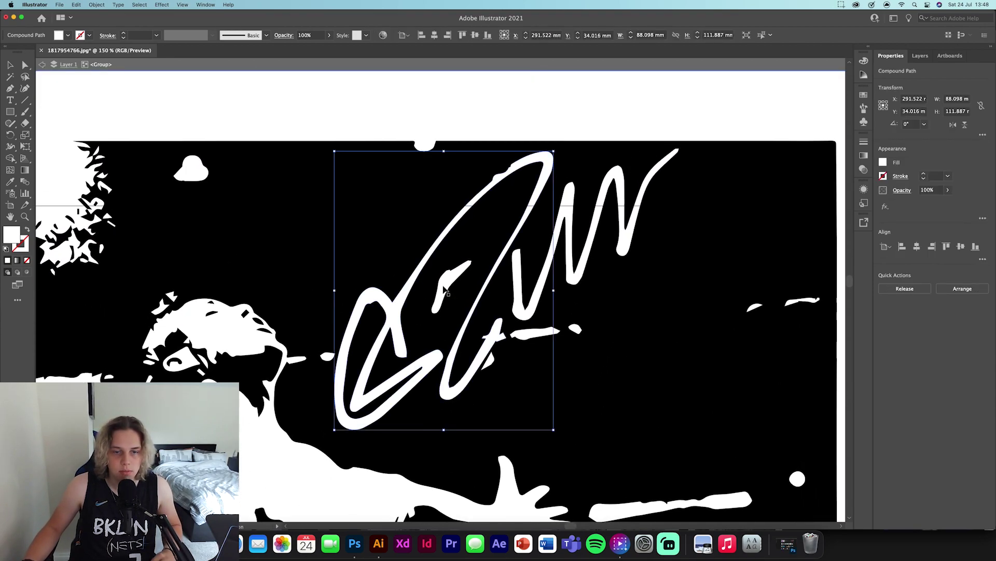
left_click(525, 310, "shift")
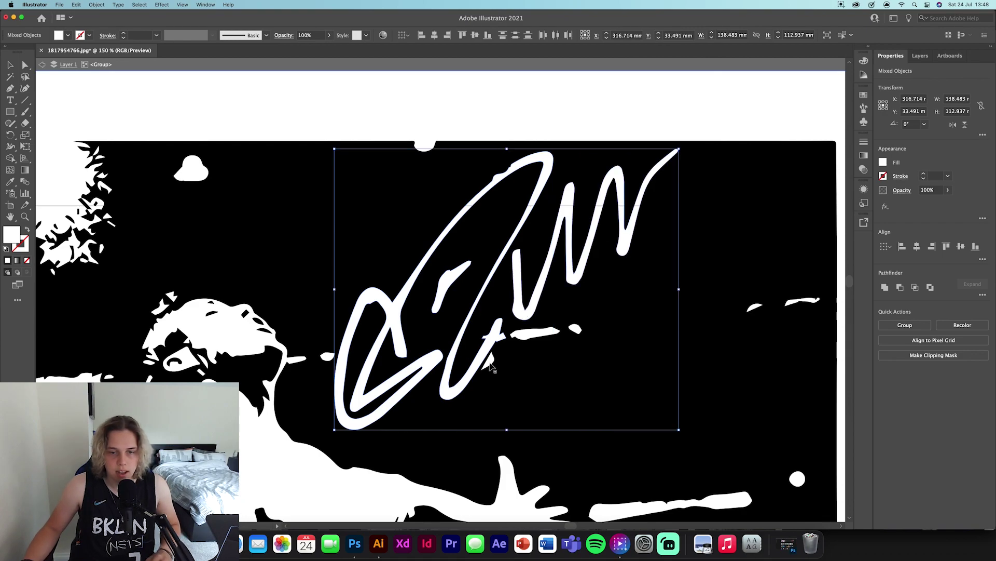
key("a")
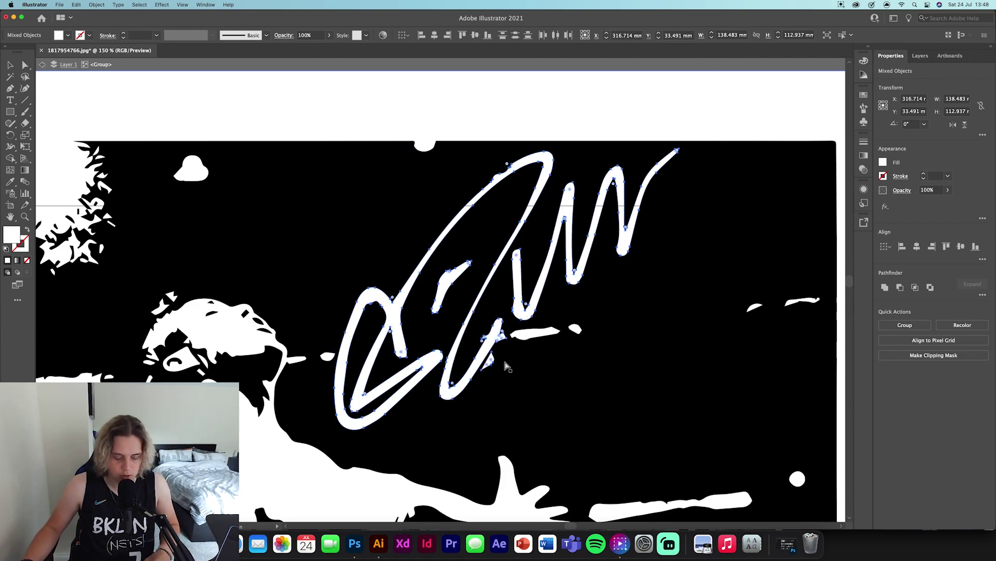
key("v")
Leave isolation mode and paste a copy of the signature onto the empty canvas beside the artboard.
double_click(445, 101)
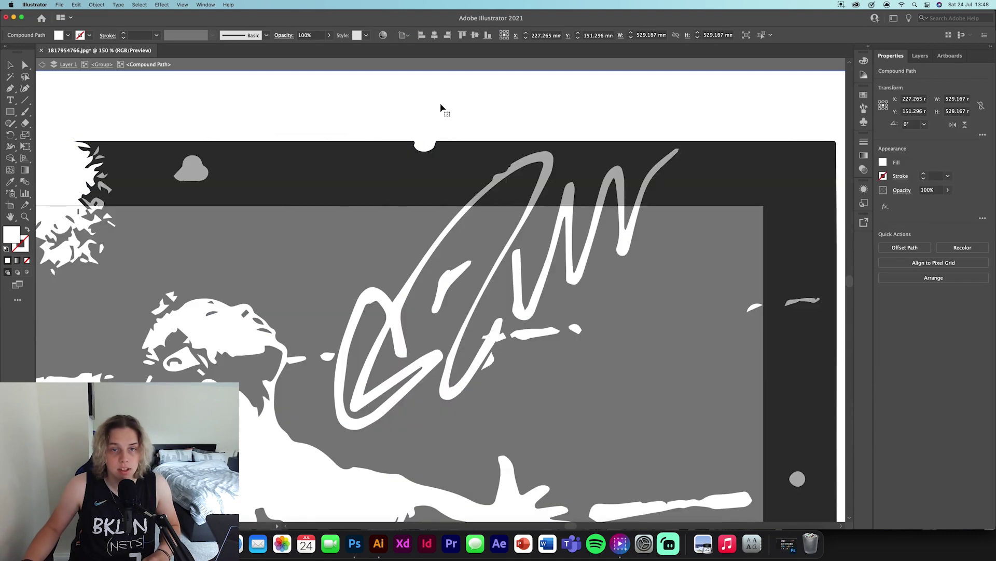
key("super+0")
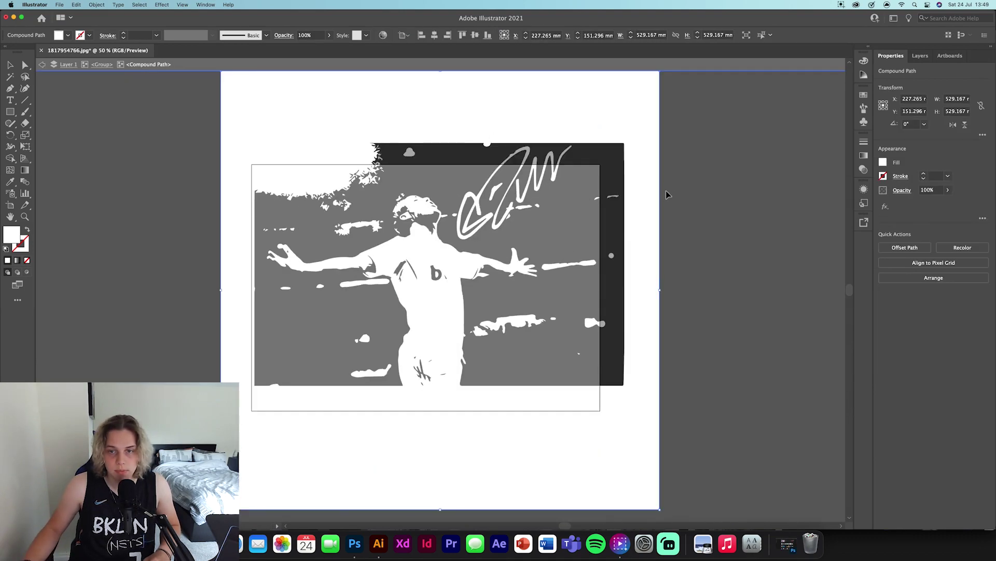
double_click(756, 196)
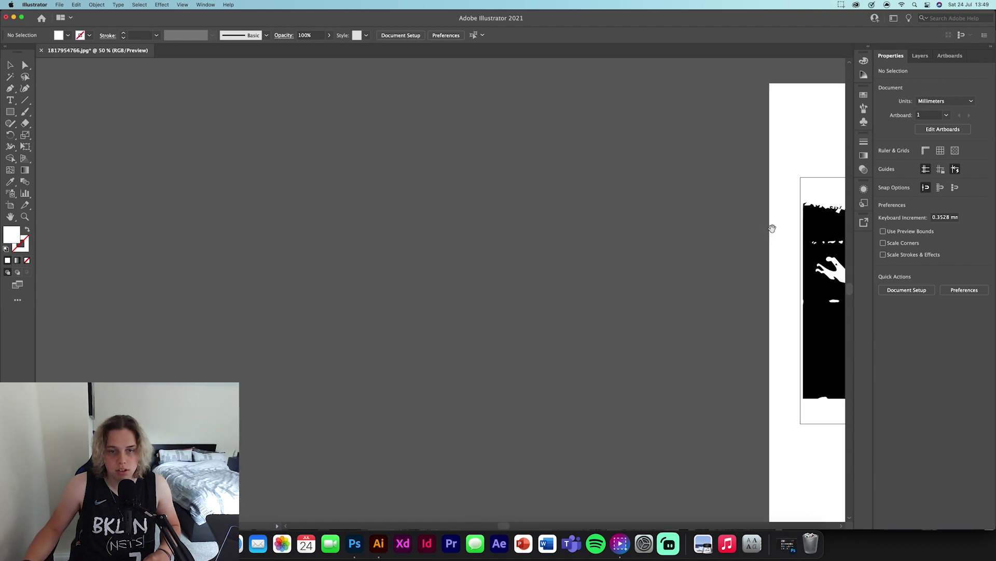
scroll(450, 236, "left", 10)
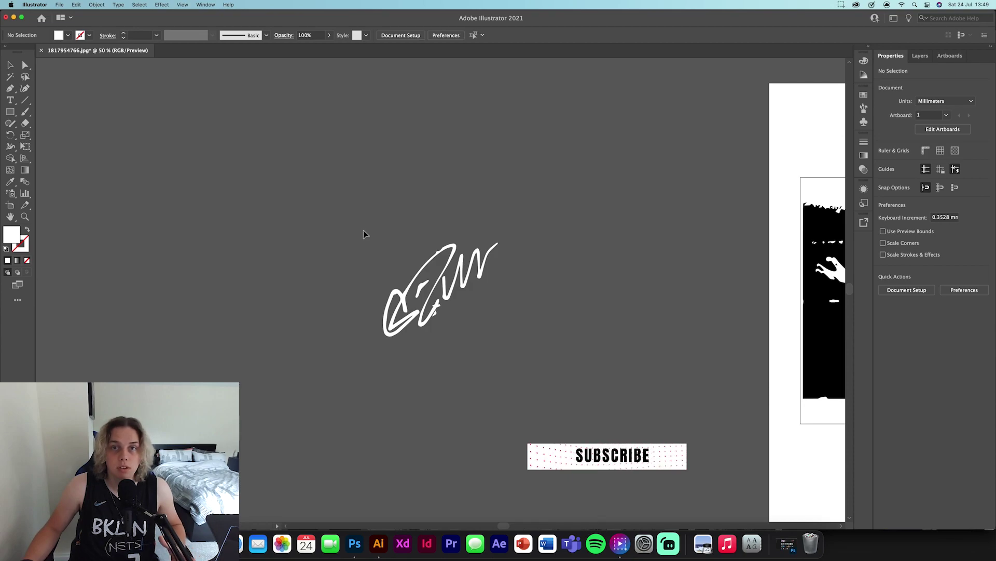
left_click_drag(339, 213, 521, 329)
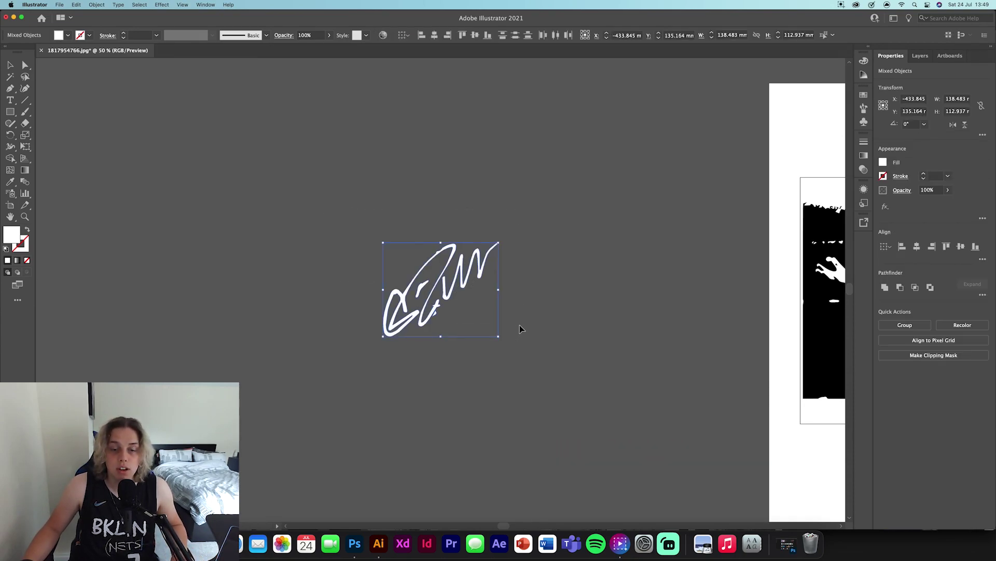
left_click(520, 327)
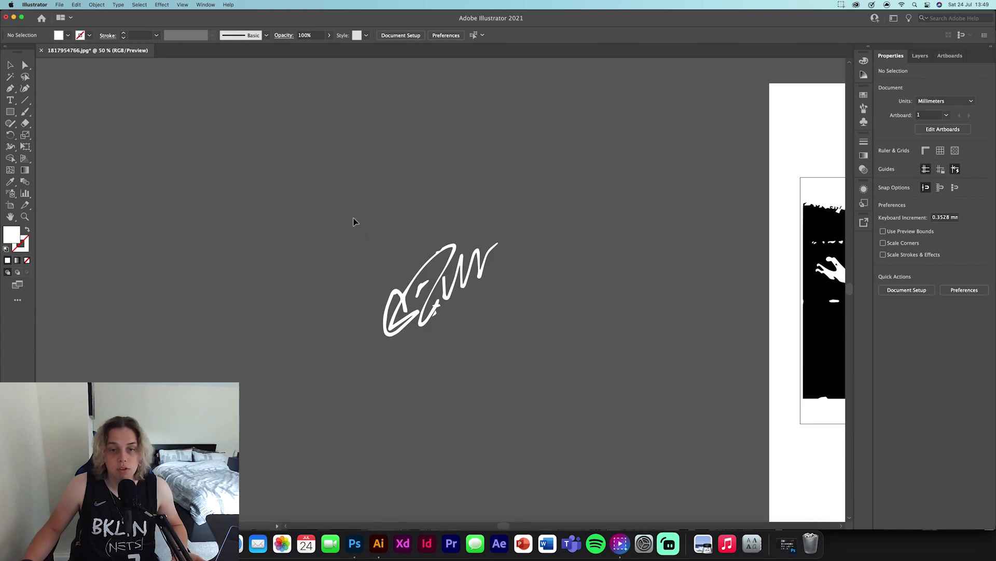
mouse_move(353, 222)
left_mouse_down()
mouse_move(460, 338)
mouse_move(505, 355)
left_mouse_up()
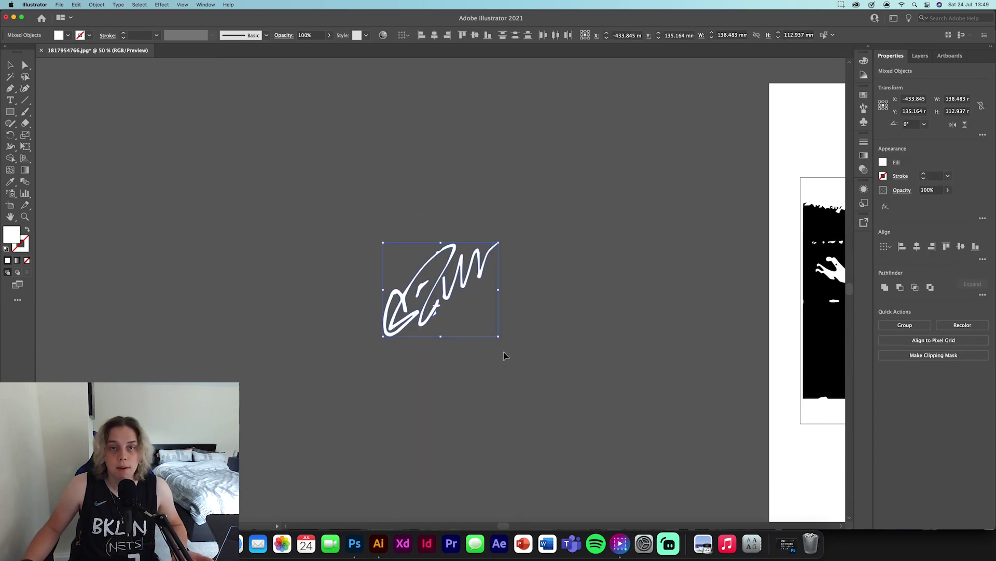
left_click(592, 341)
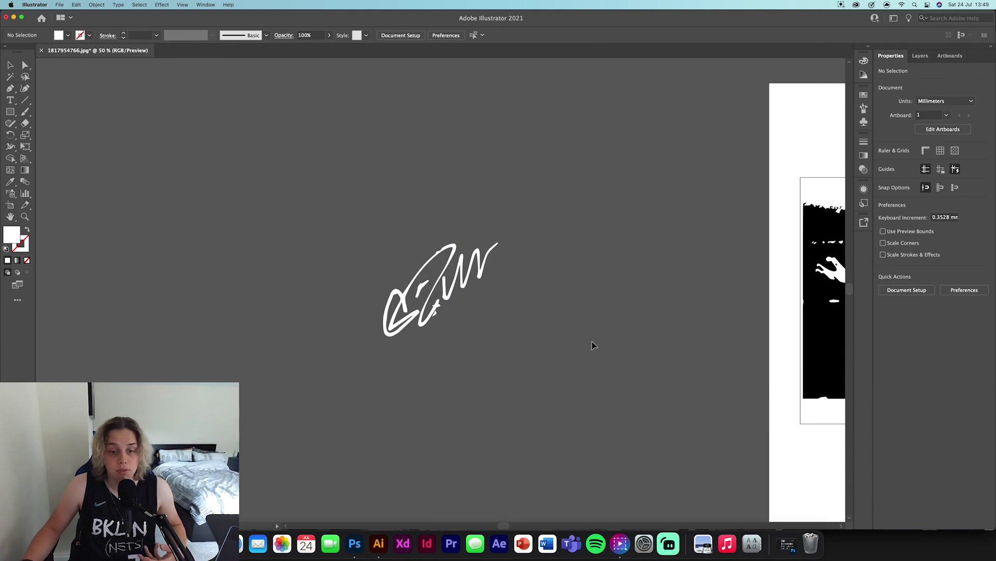
Switch to Photoshop and paste the copied signature over the Lakers player photo as a Smart Object.
left_click(354, 544)
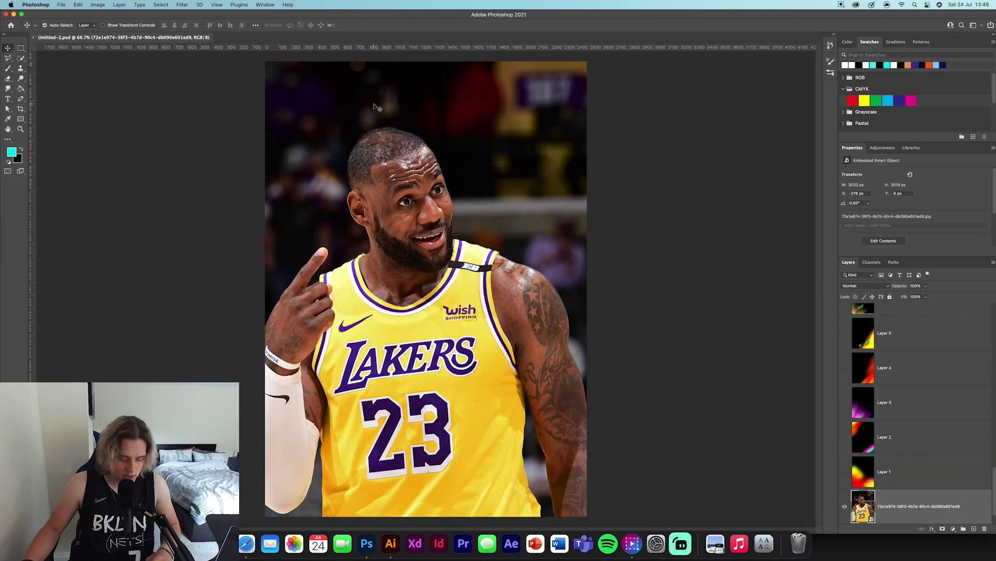
key("super")
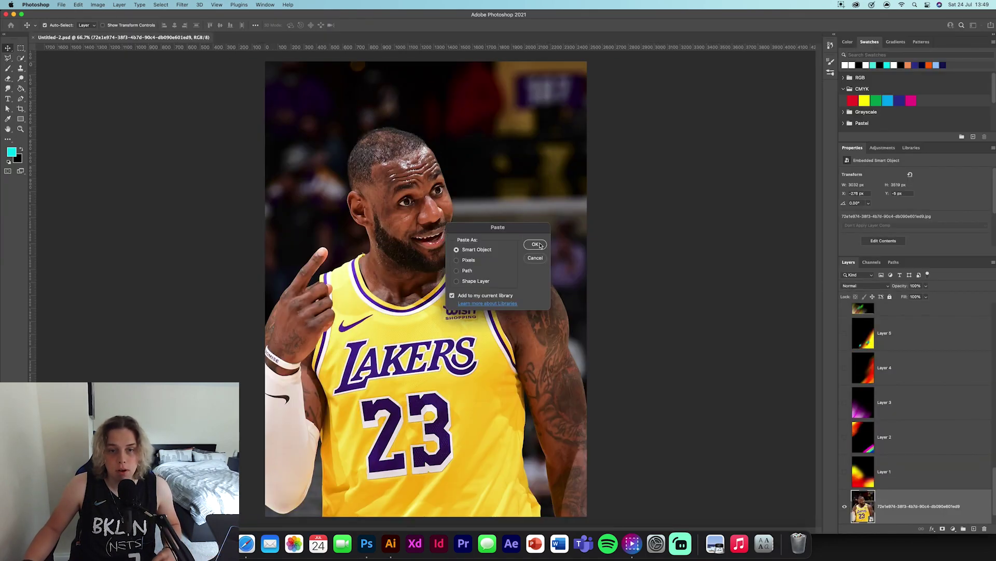
left_click(536, 245)
Scale down the pasted signature and place it above the player's head near the photo's upper-right corner, then remove it.
left_click_drag(484, 271, 548, 147)
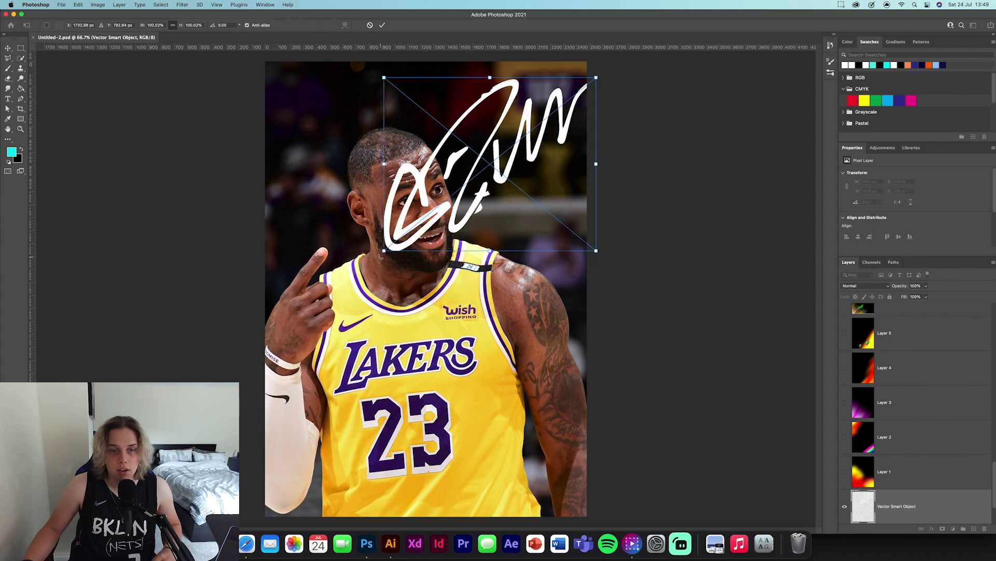
left_click_drag(380, 255, 489, 164)
left_click_drag(520, 132, 477, 116)
key("Return")
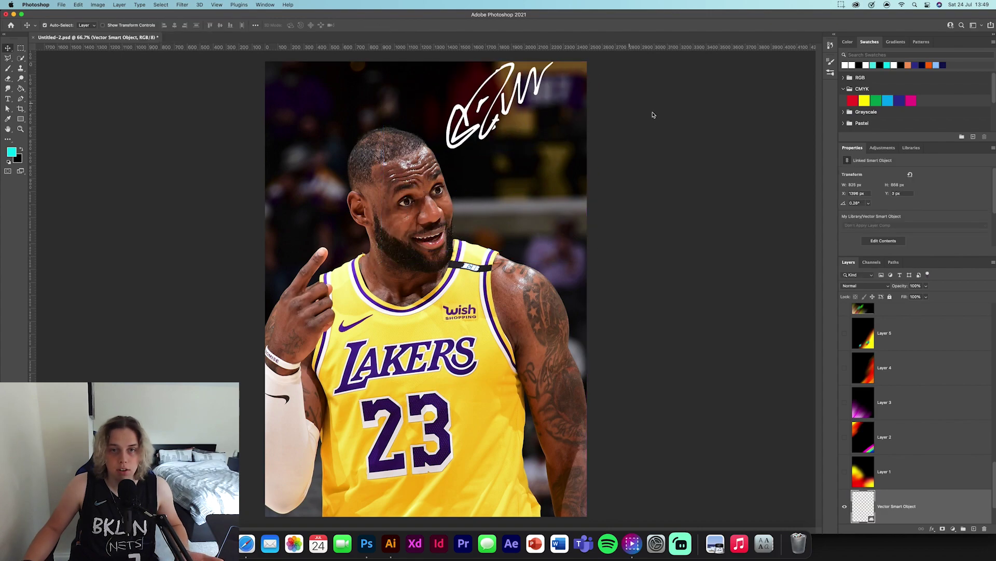
key("BackSpace")
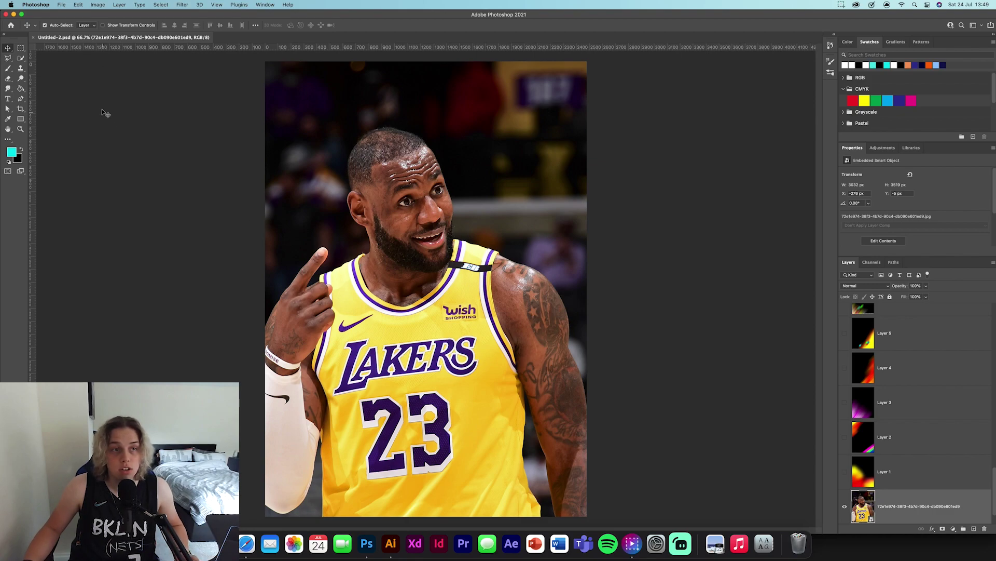
Switch to Illustrator and examine the extracted signature alongside the traced image on the artboard.
left_click(390, 544)
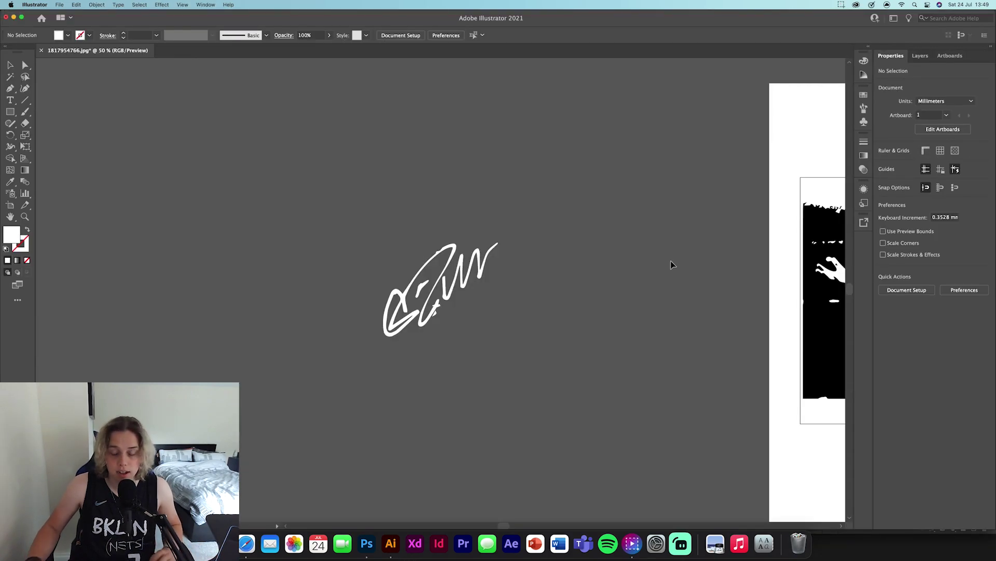
key("cmd+minus")
scroll(443, 240, "right", 3)
scroll(443, 240, "right", 6)
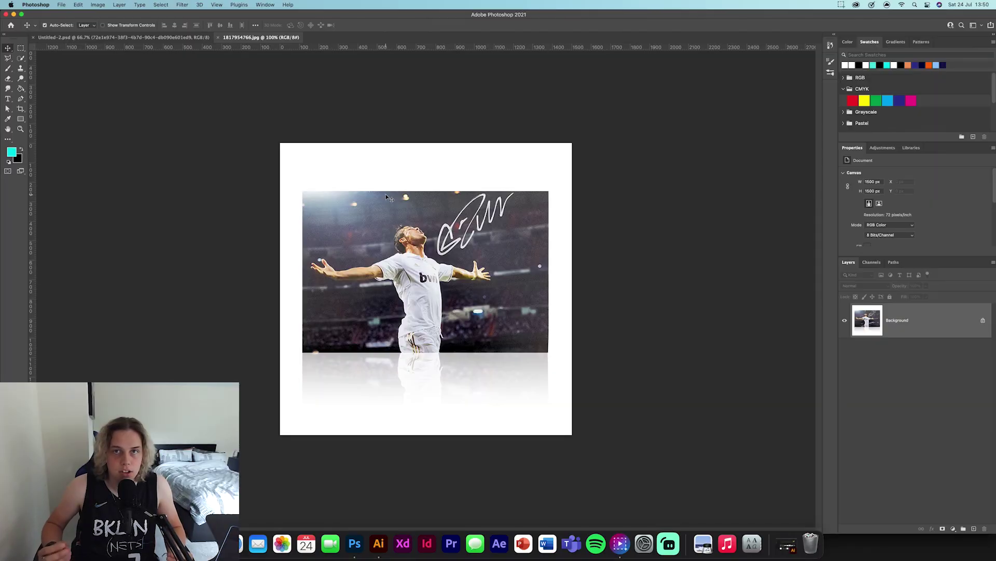
Set up the Quick Selection tool with a smaller brush for the signature beside the footballer in 1817954766.jpg.
key("super+equal")
key("super+equal")
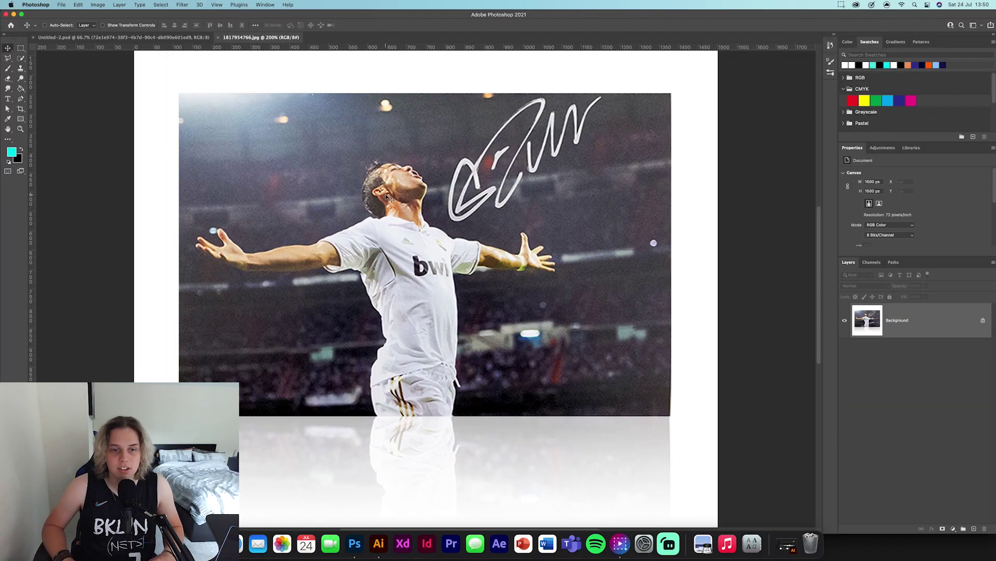
left_click_drag(662, 187, 592, 301)
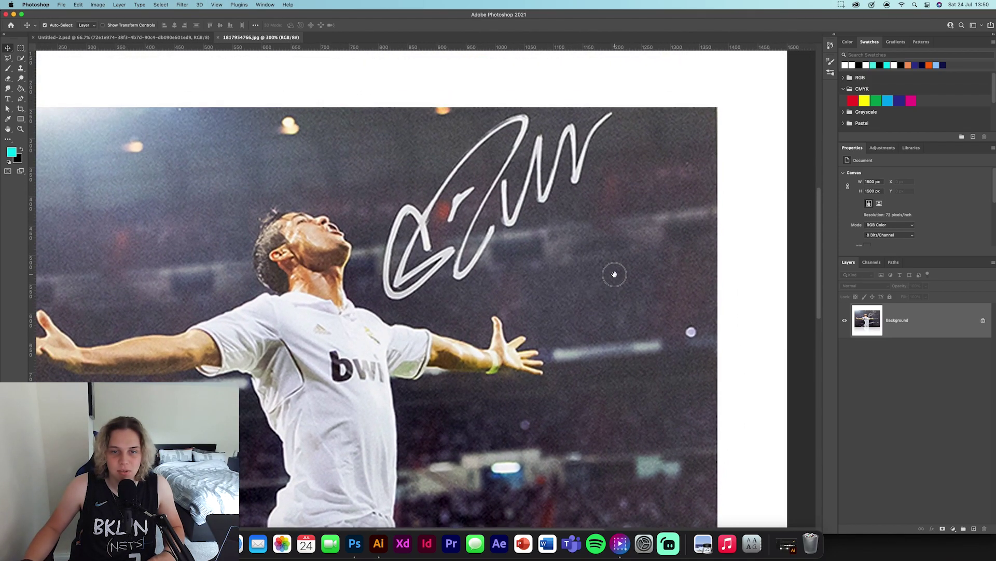
left_click_drag(612, 207, 623, 239)
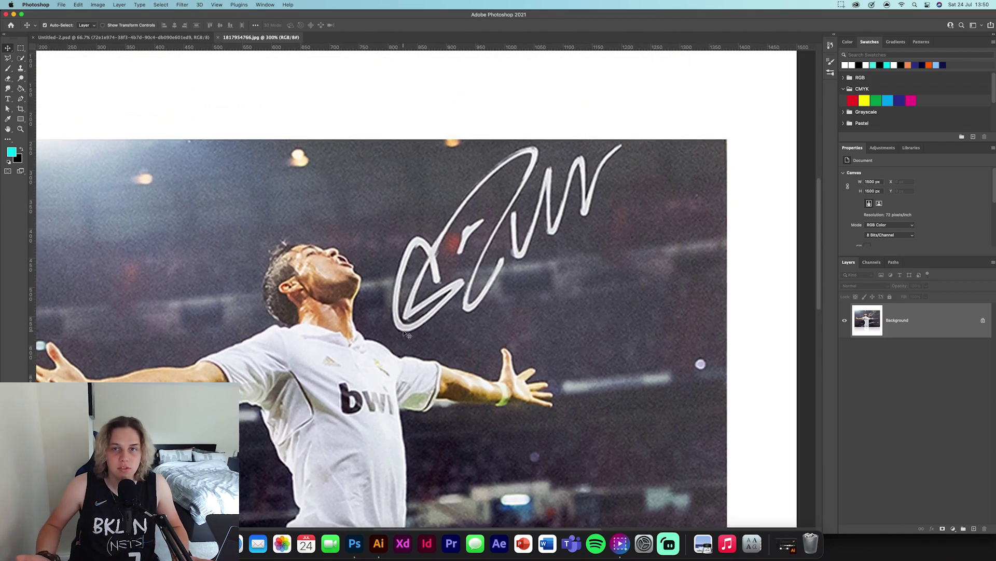
key("super+equal")
key("super+equal")
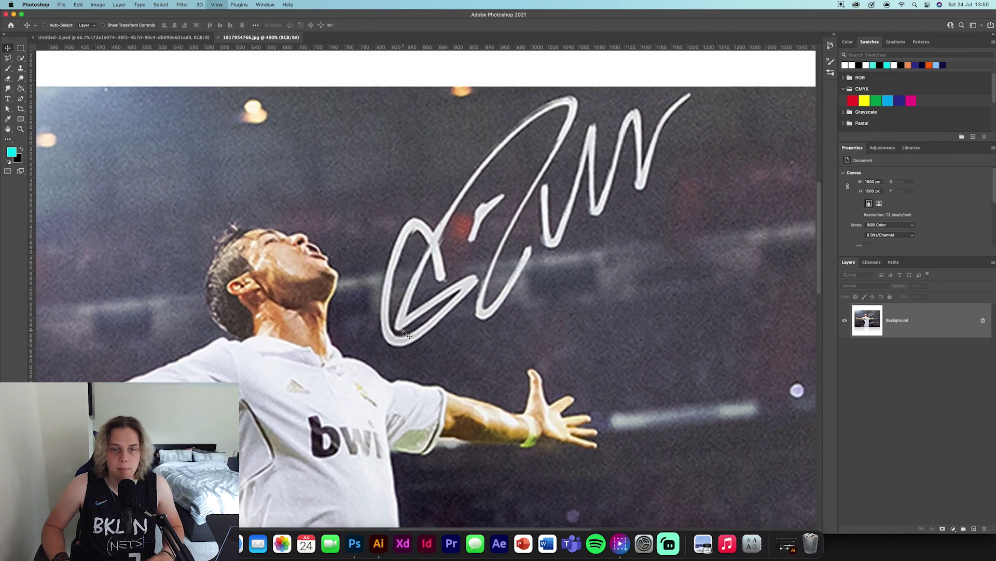
left_click_drag(633, 187, 640, 268)
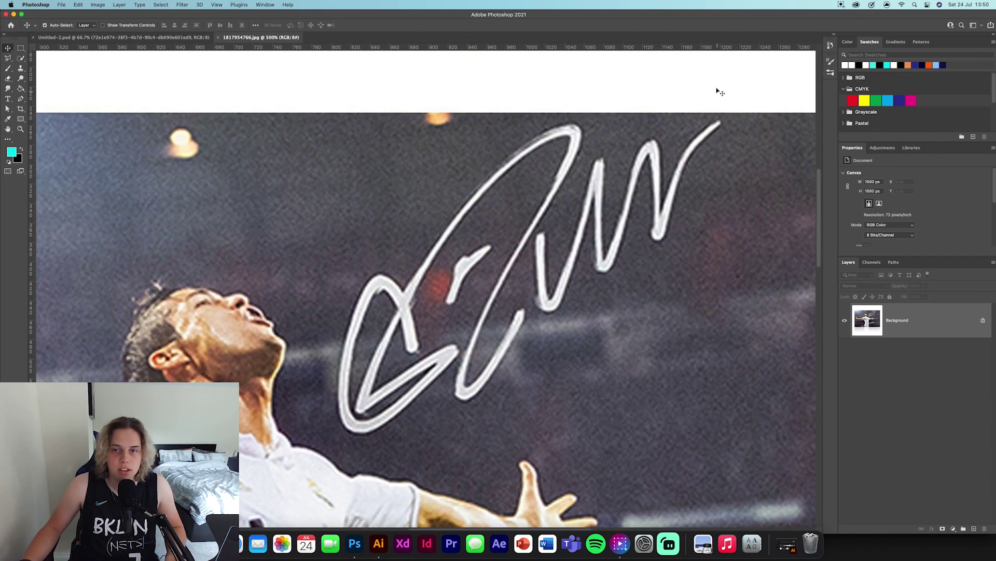
left_click(22, 60)
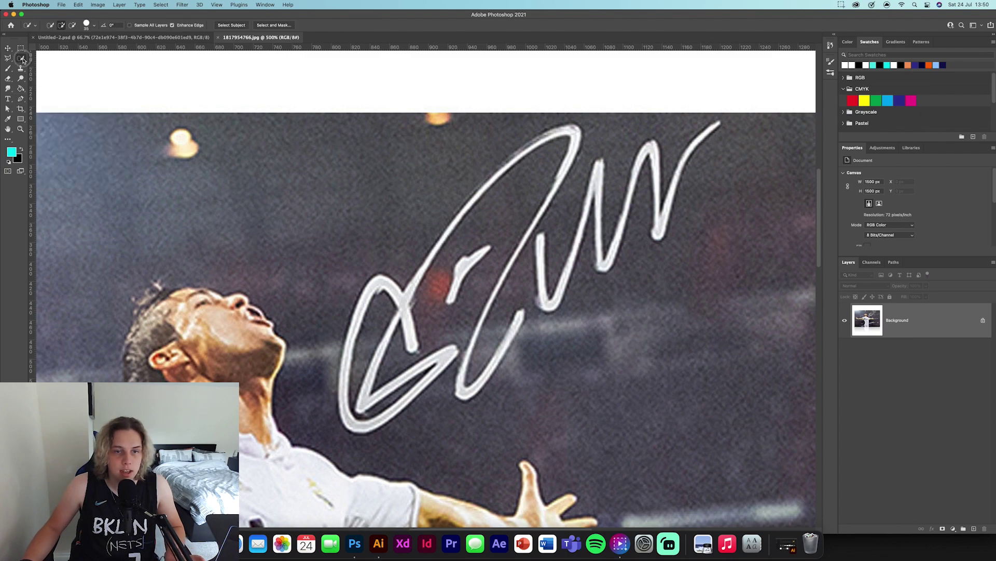
key("bracketleft")
key("bracketleft")
key("bracketleft")
key("bracketleft")
key("bracketleft")
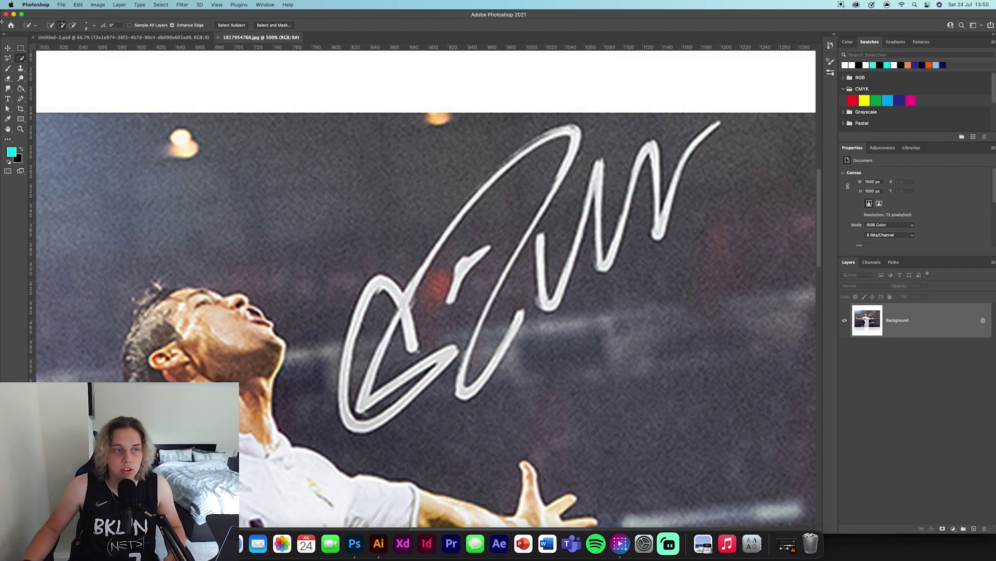
right_click(21, 58)
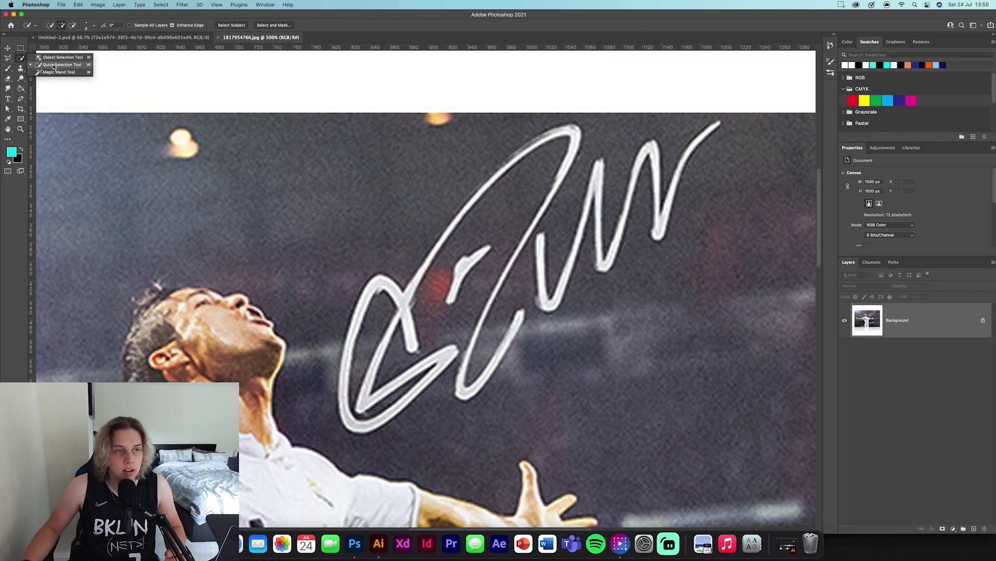
left_click(54, 66)
Select all strokes of the white signature, including the small inner mark, undoing the spilled first stroke and reducing the brush size further.
mouse_move(379, 282)
left_mouse_down()
mouse_move(344, 381)
mouse_move(347, 408)
mouse_move(373, 413)
mouse_move(410, 342)
mouse_move(441, 239)
left_mouse_up()
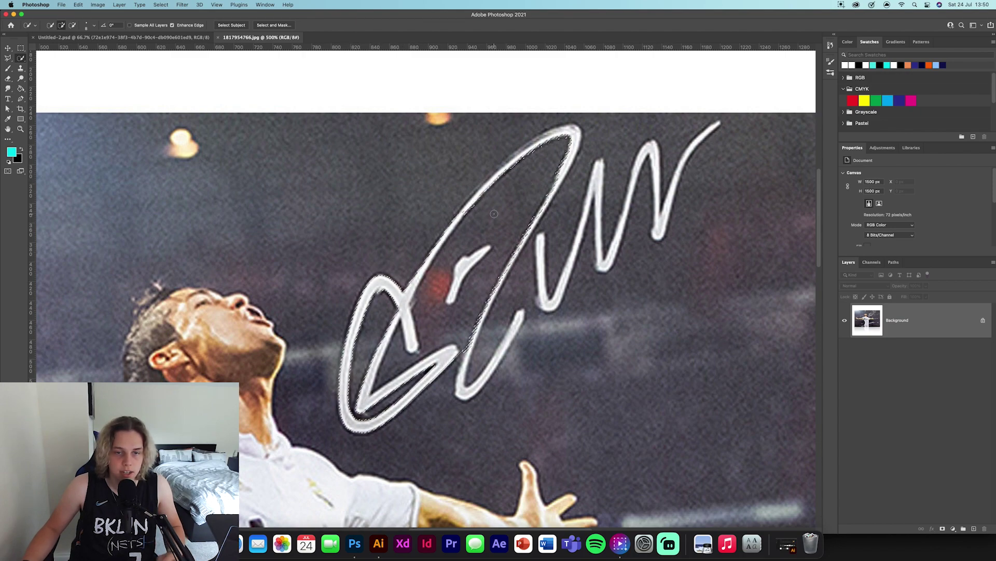
key("super+z")
key("[")
key("[")
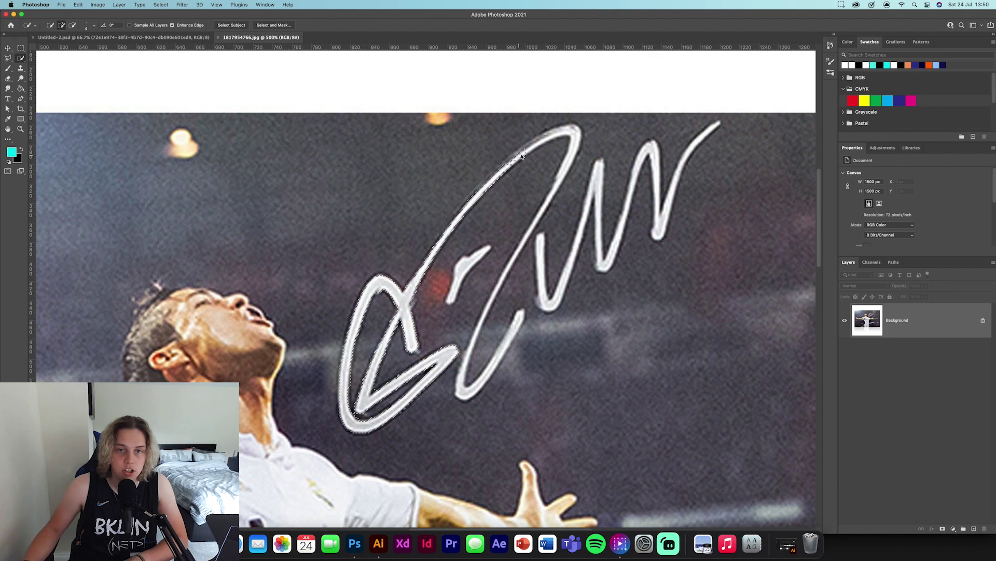
mouse_move(546, 140)
left_mouse_down()
mouse_move(573, 133)
mouse_move(562, 176)
left_mouse_up()
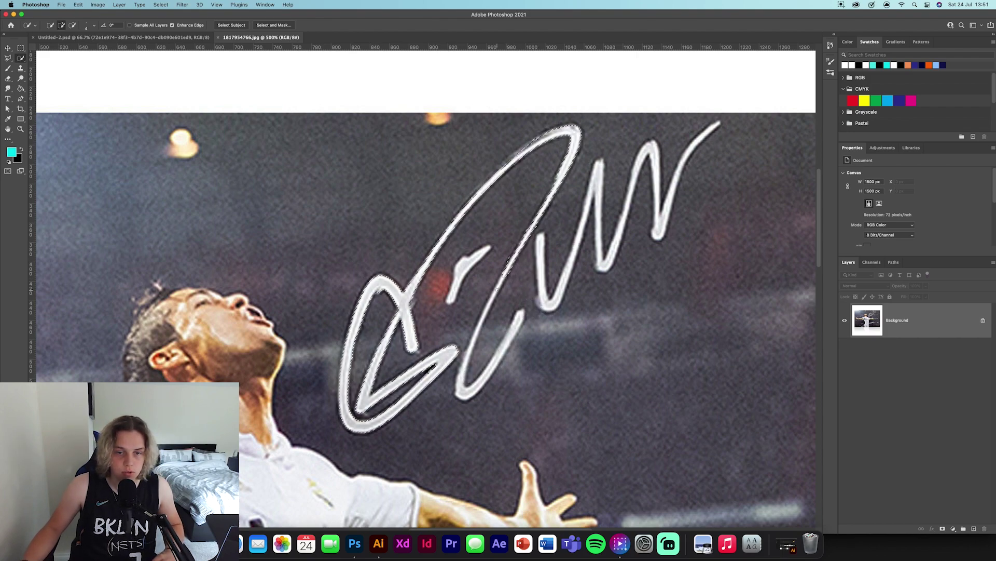
left_click_drag(481, 316, 464, 370)
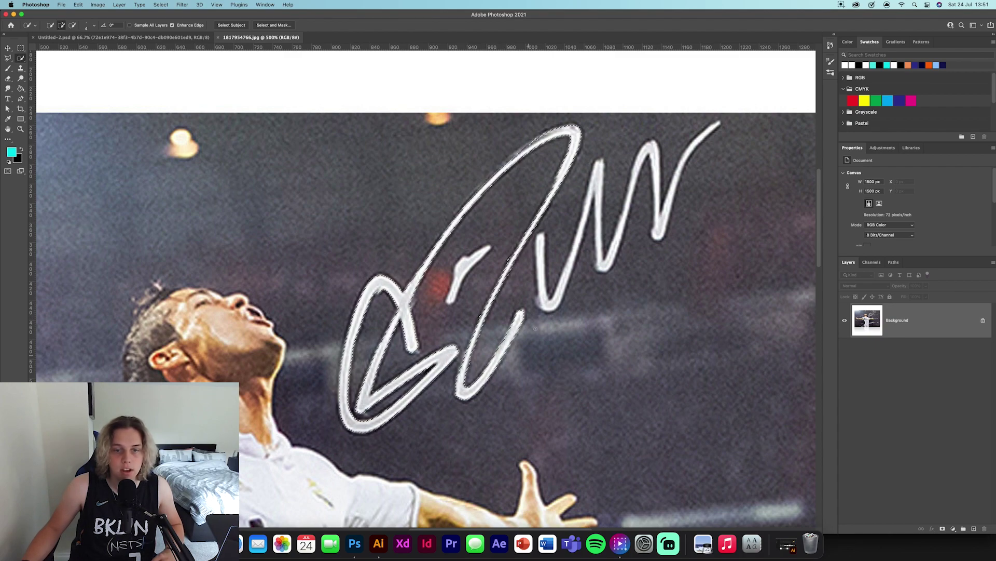
left_click_drag(548, 306, 566, 283)
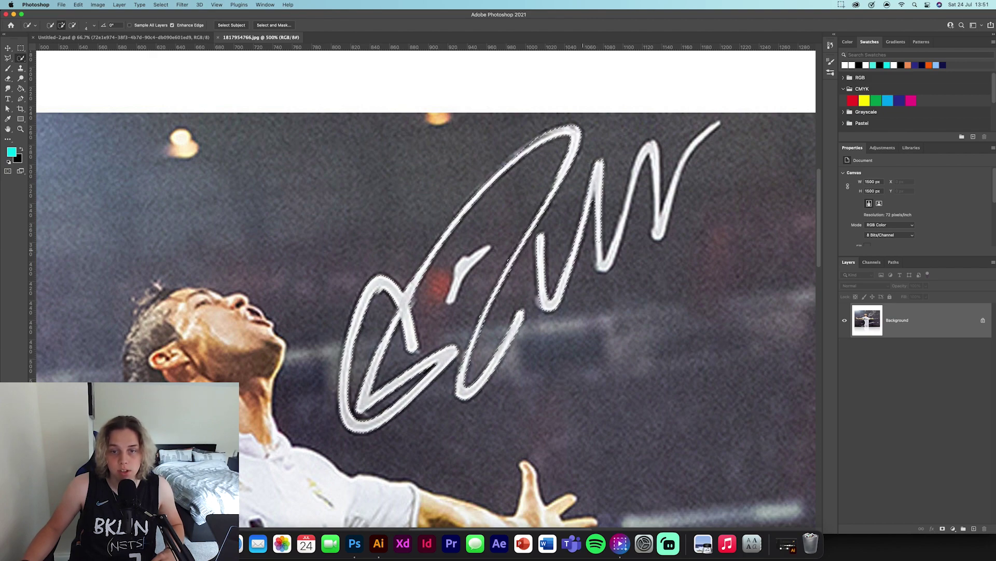
left_click_drag(601, 244, 628, 197)
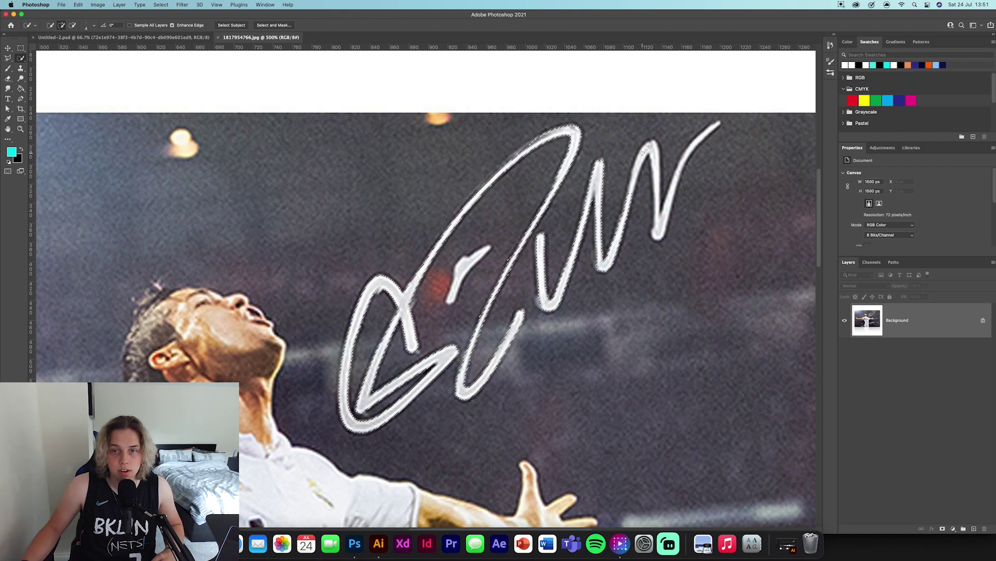
left_click_drag(648, 148, 698, 136)
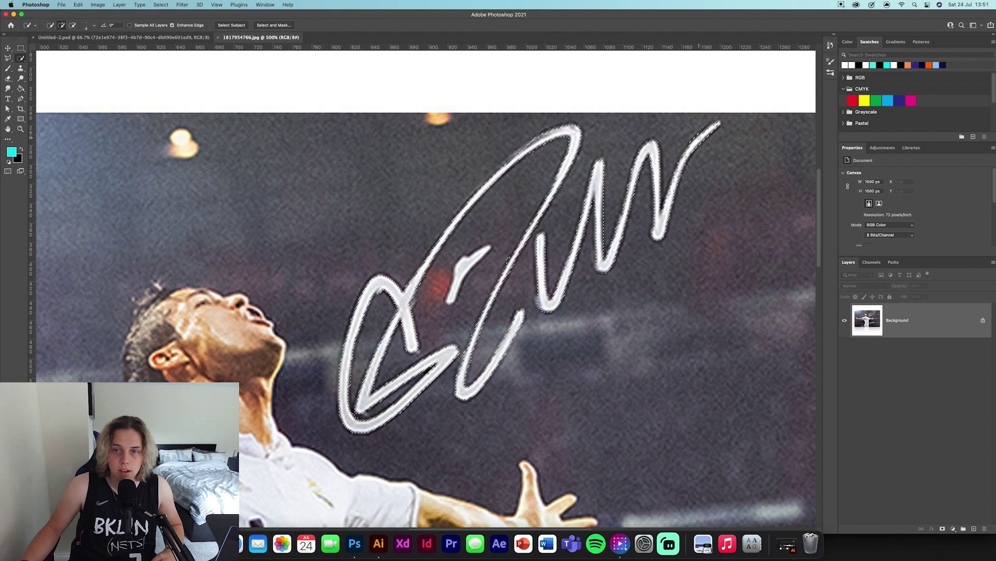
left_click_drag(484, 251, 471, 262)
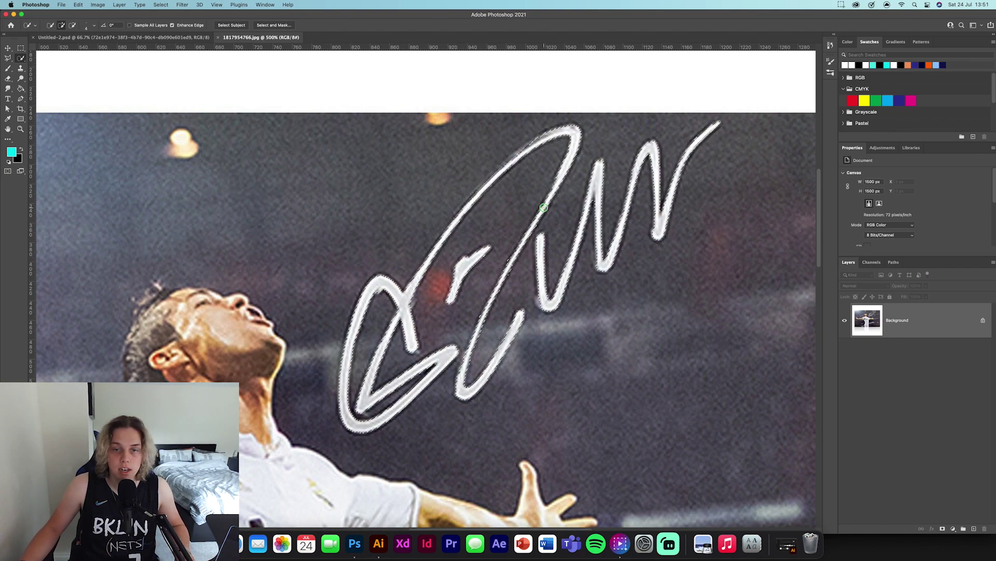
Copy the selected signature to a new layer and hide the Background layer.
right_click(544, 207)
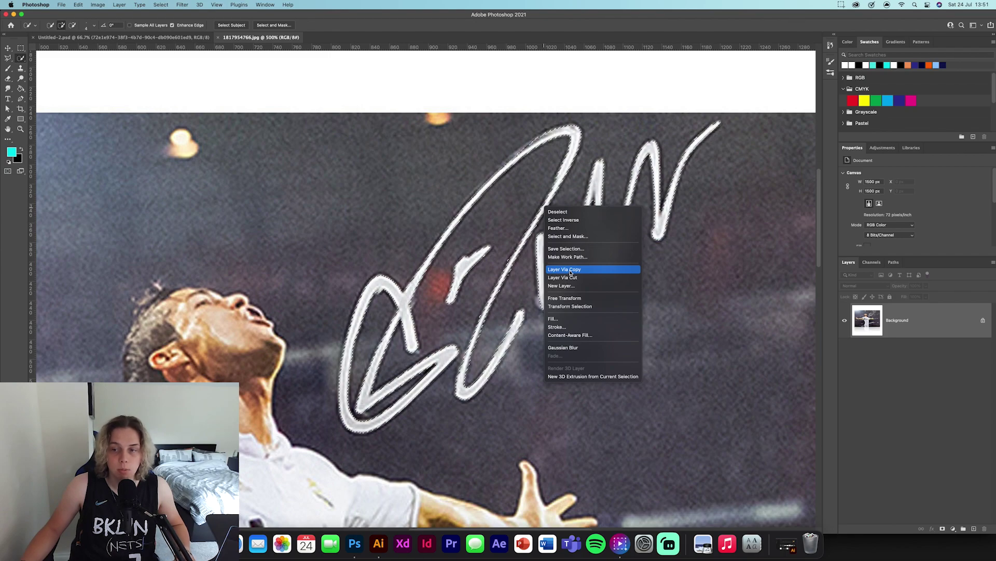
left_click(570, 271)
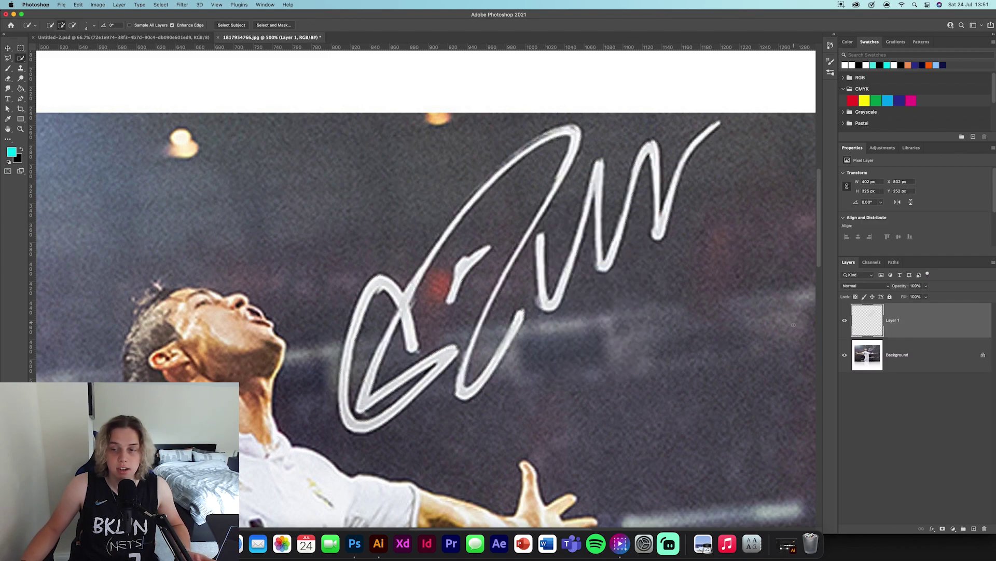
left_click(845, 354)
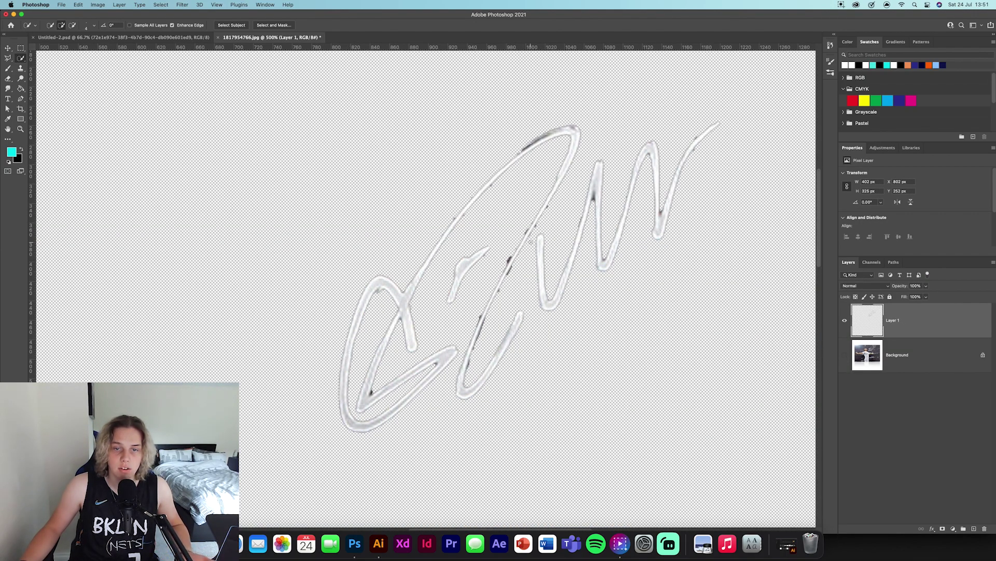
Apply a white Color Overlay at 100% opacity to the signature layer.
double_click(933, 323)
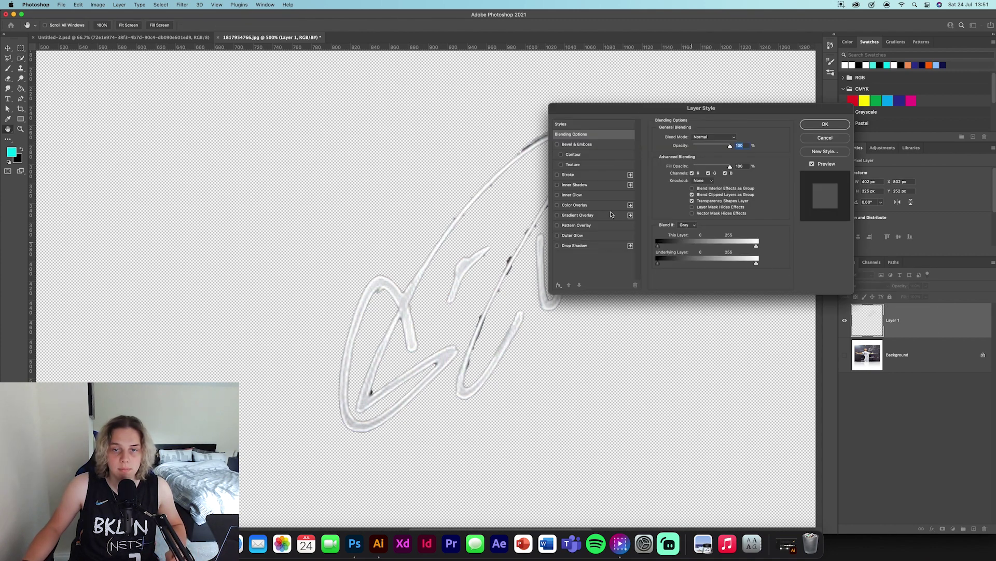
left_click(575, 205)
left_click_drag(678, 114, 771, 112)
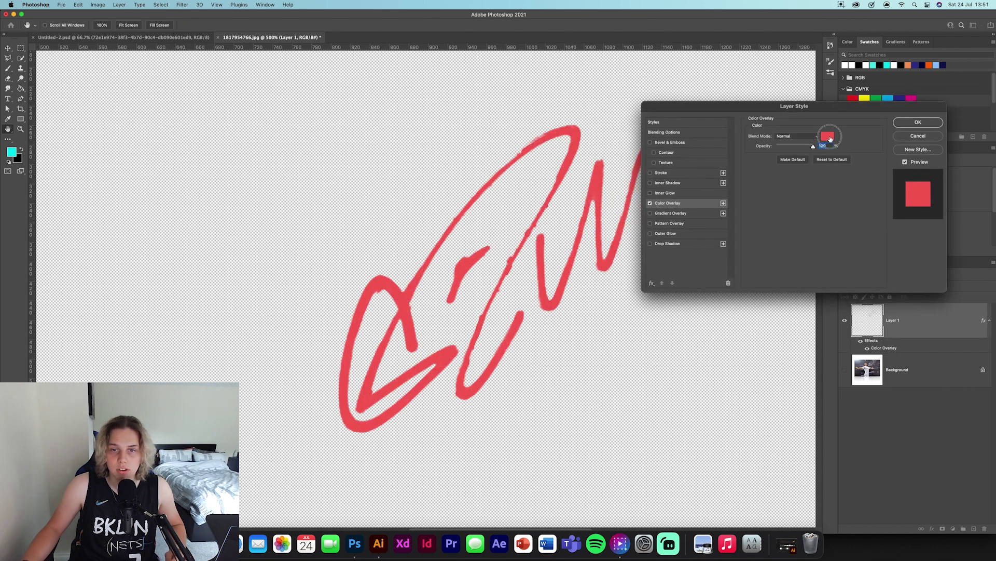
left_click(828, 136)
left_click(600, 224)
left_click(799, 224)
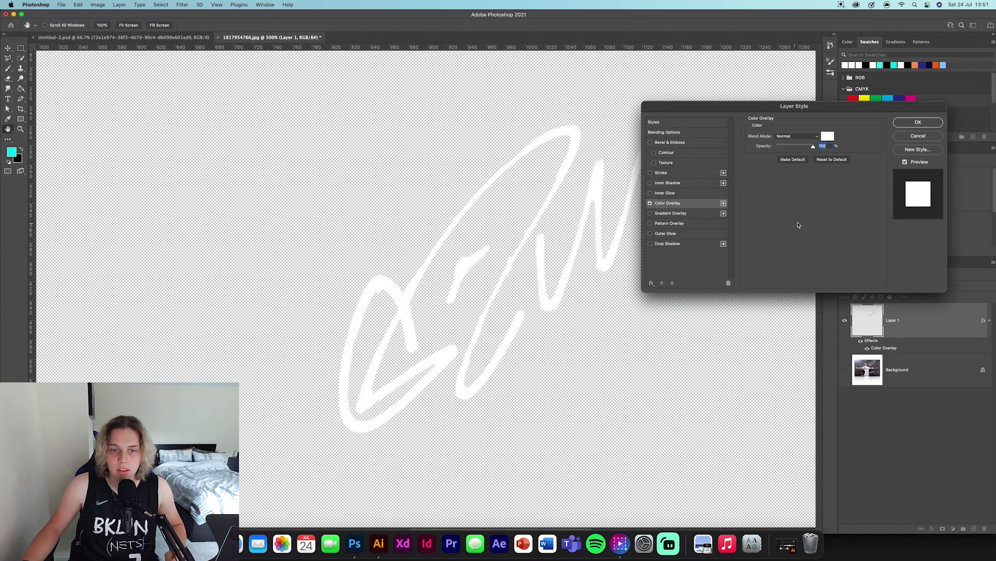
left_click(918, 122)
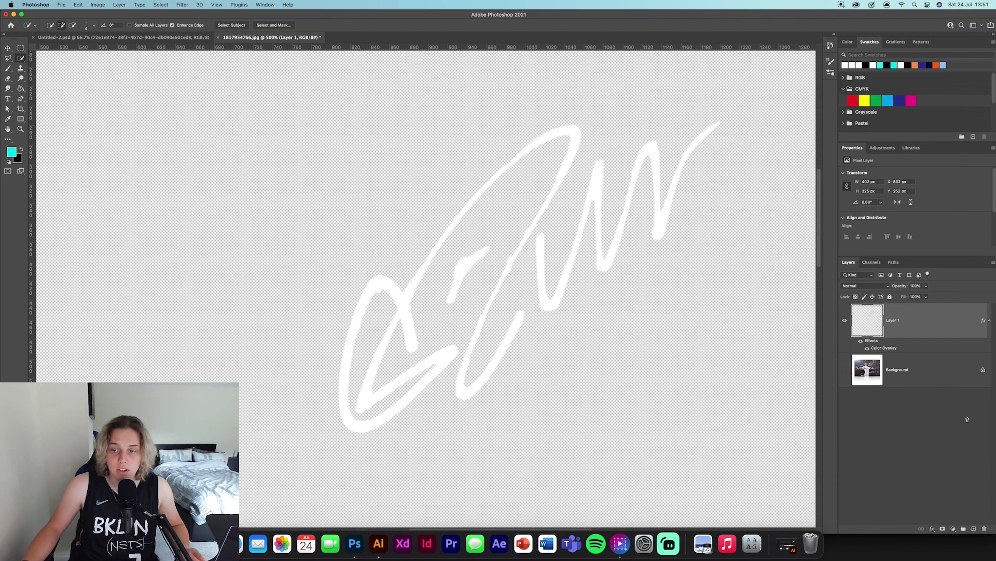
Add a cyan Solid Color fill layer (#00e7ef) between the Background and the signature layer.
left_click(946, 382)
left_click(953, 529)
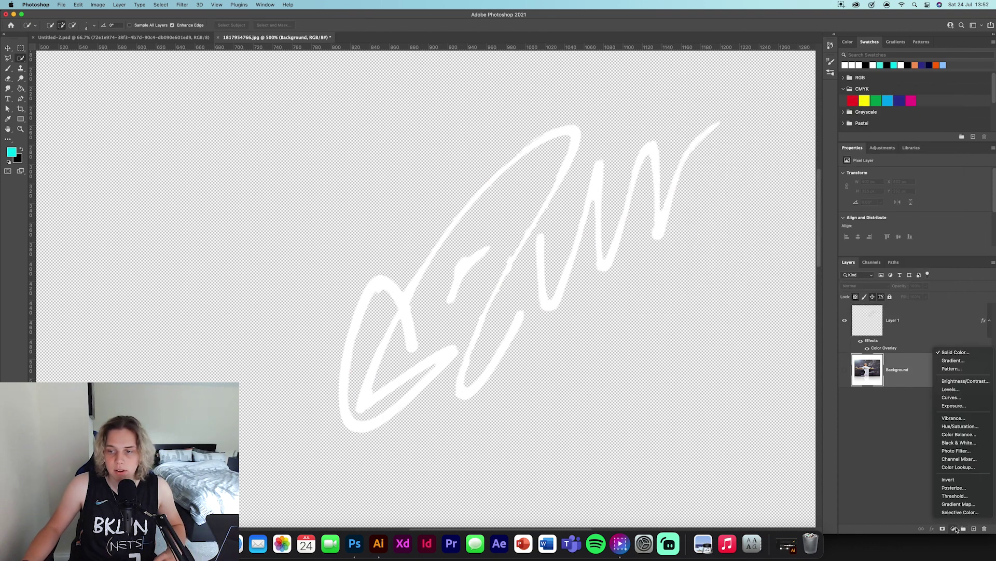
left_click(957, 352)
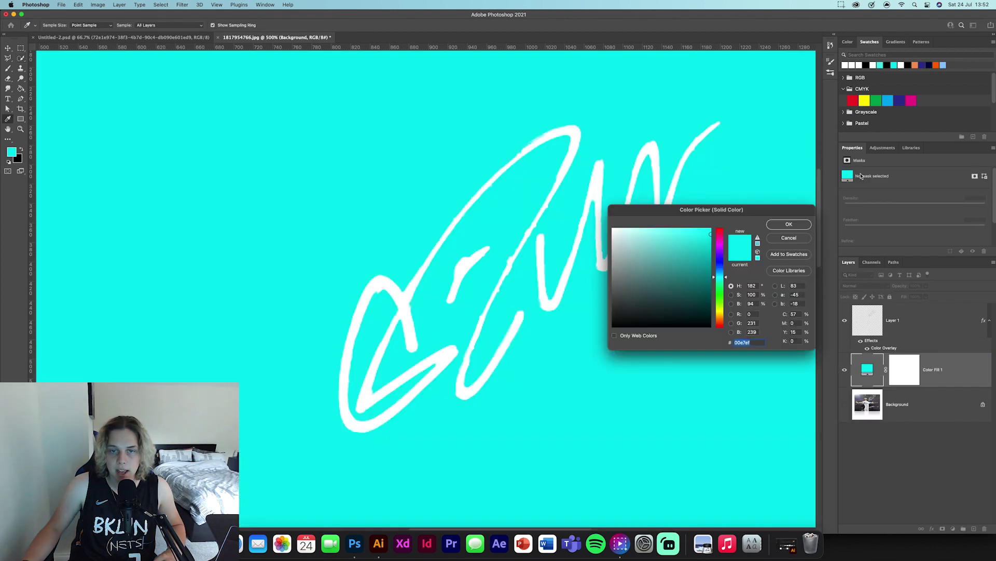
left_click(782, 222)
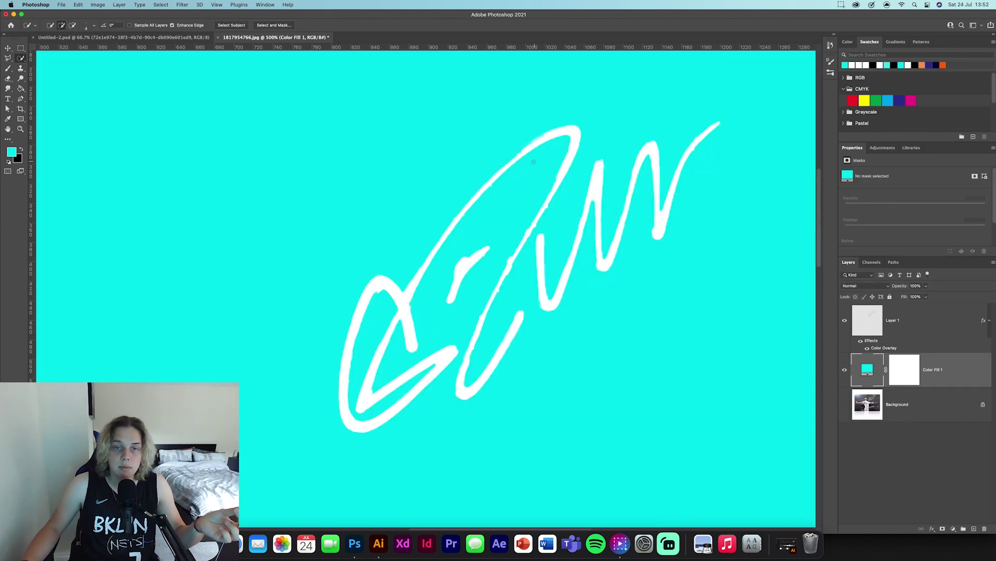
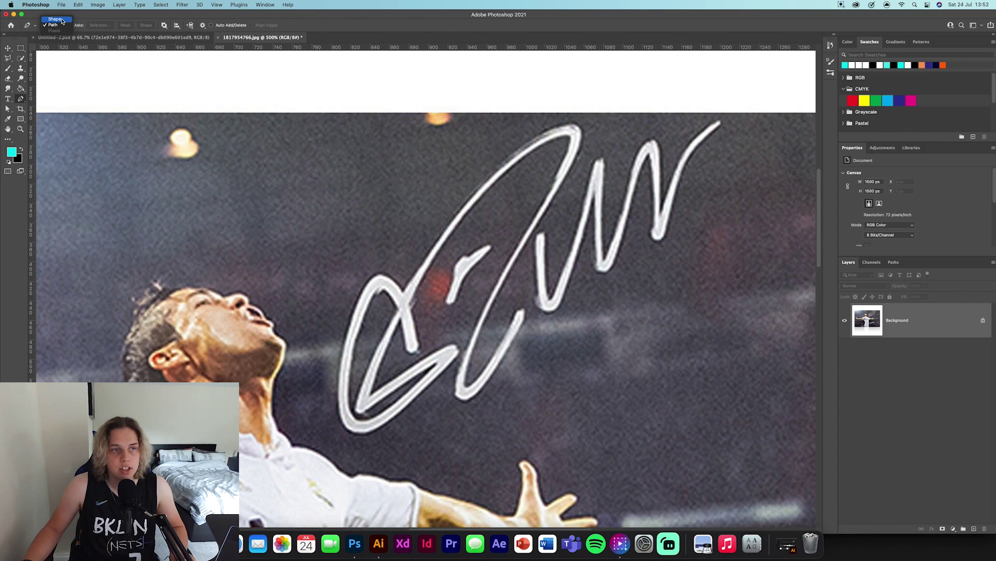
Start a Pen tool work path at the signature's left crossing and trace the left loop's outer edge down to its lower curve.
left_click(54, 24)
scroll(513, 337, "up", 5)
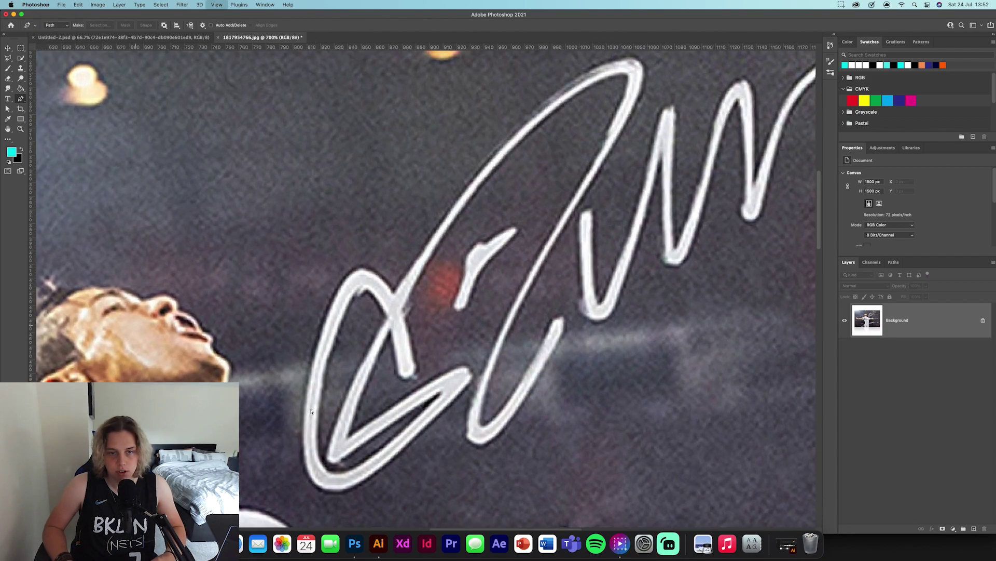
scroll(513, 338, "down", 2)
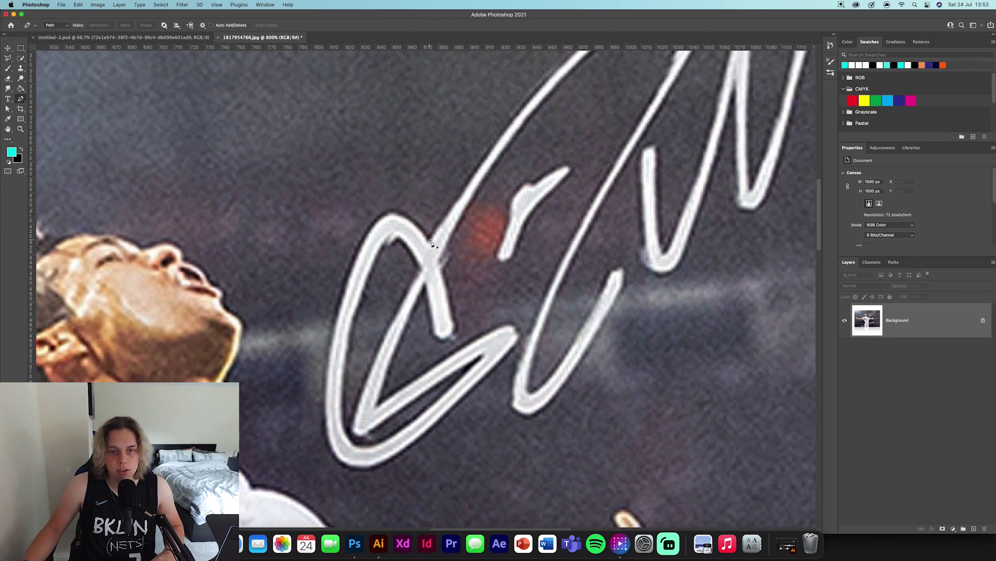
left_click(429, 239)
left_click_drag(394, 213, 373, 214)
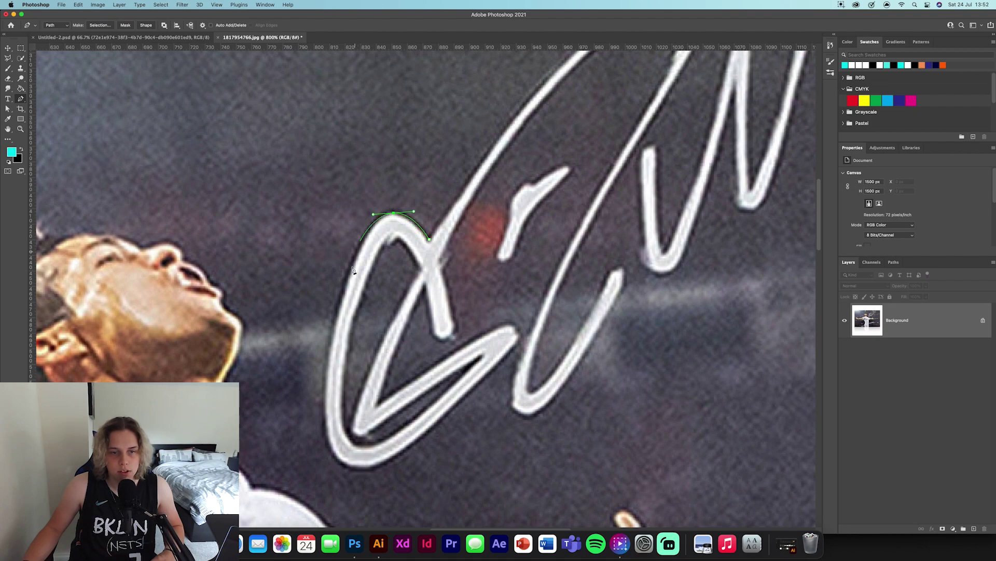
mouse_move(332, 450)
left_mouse_down()
mouse_move(370, 529)
mouse_move(351, 528)
mouse_move(298, 372)
mouse_move(365, 446)
mouse_move(342, 514)
left_mouse_up()
left_click(331, 356, "alt")
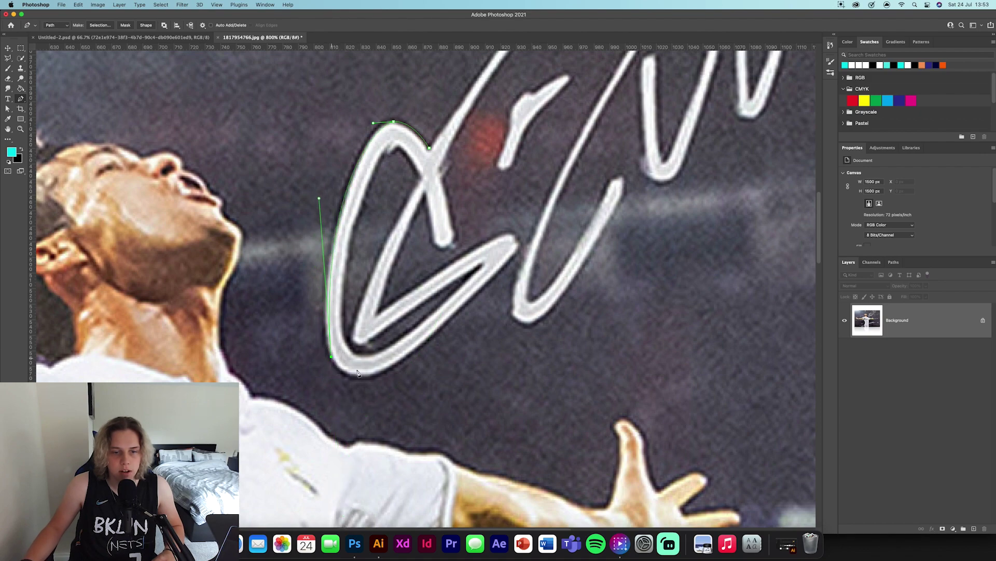
Continue the path around the left loop's base, the pointed stroke and its inner corner to the end of the short downstroke.
left_click_drag(417, 346, 490, 286)
left_click(519, 245)
left_click_drag(511, 234, 520, 231)
left_click(377, 314)
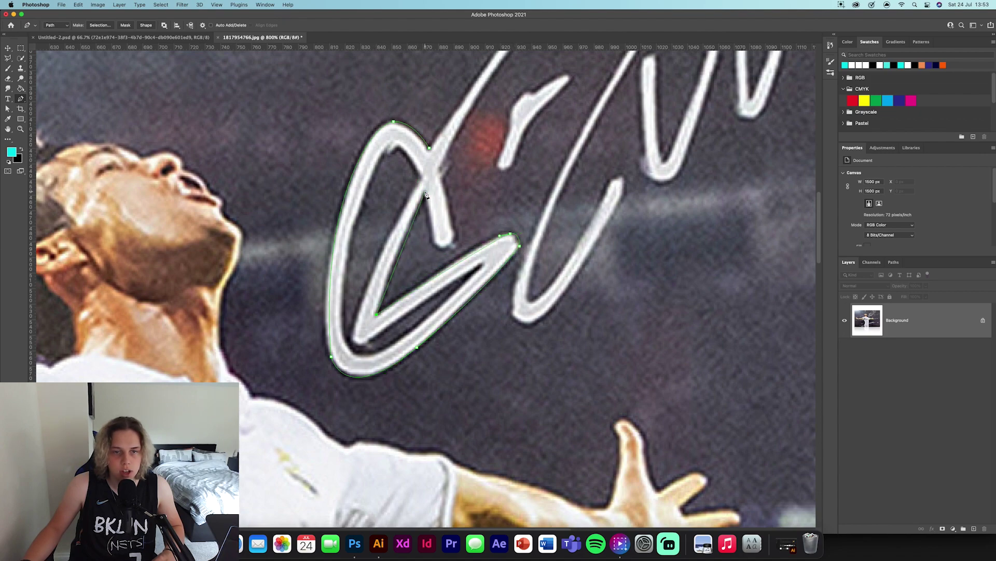
left_click_drag(438, 247, 444, 247)
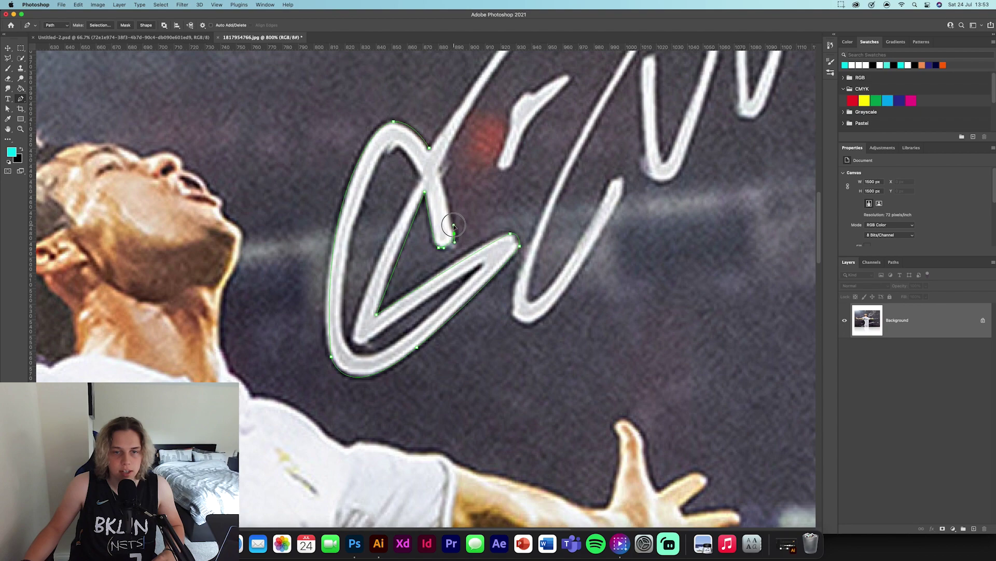
Continue the path along the inner edge of the tall loop, over its peak and down the long diagonal stroke.
scroll(377, 340, "up", 5)
scroll(377, 340, "right", 2)
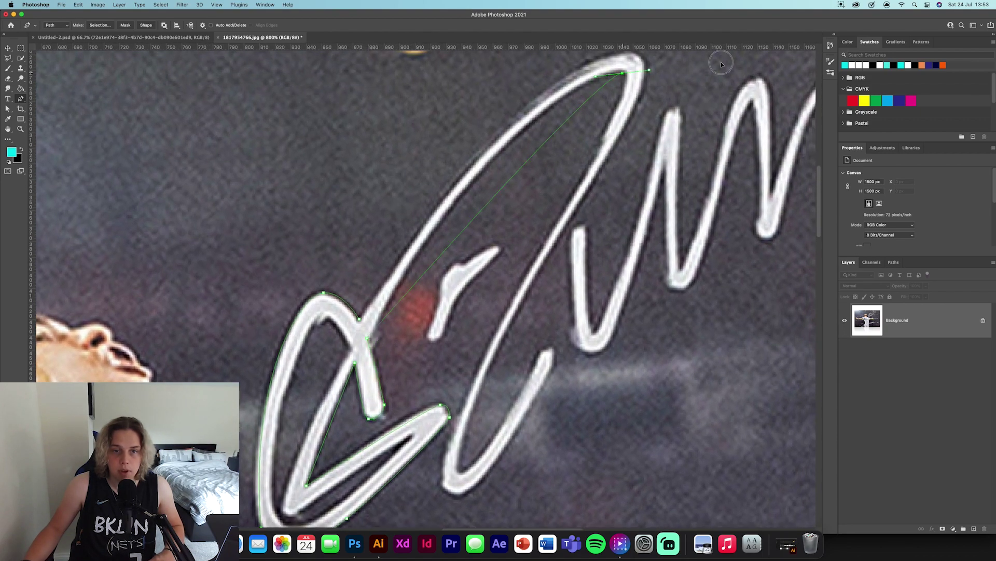
left_click_drag(623, 72, 746, 58)
left_click(622, 73, "alt")
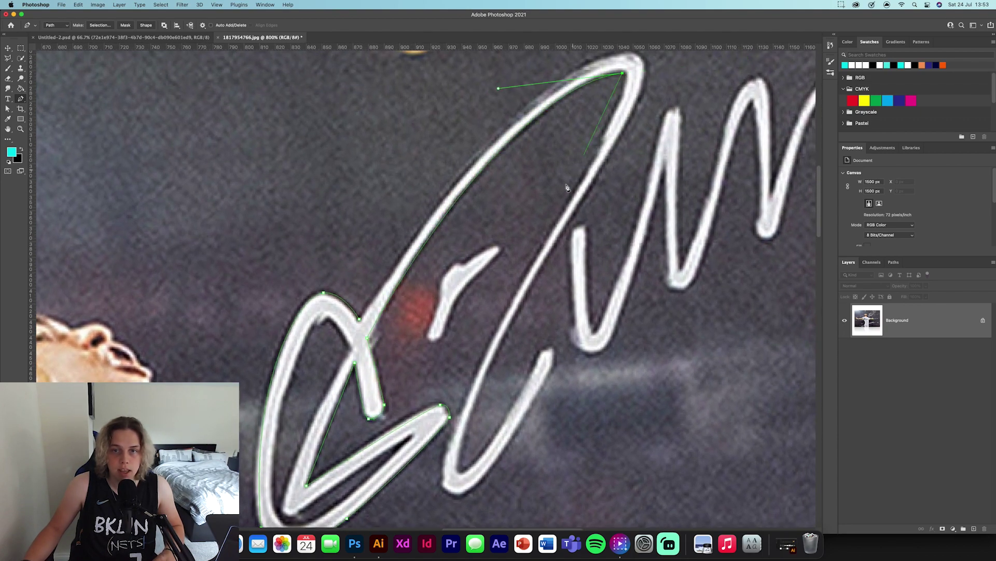
left_click_drag(577, 186, 521, 276)
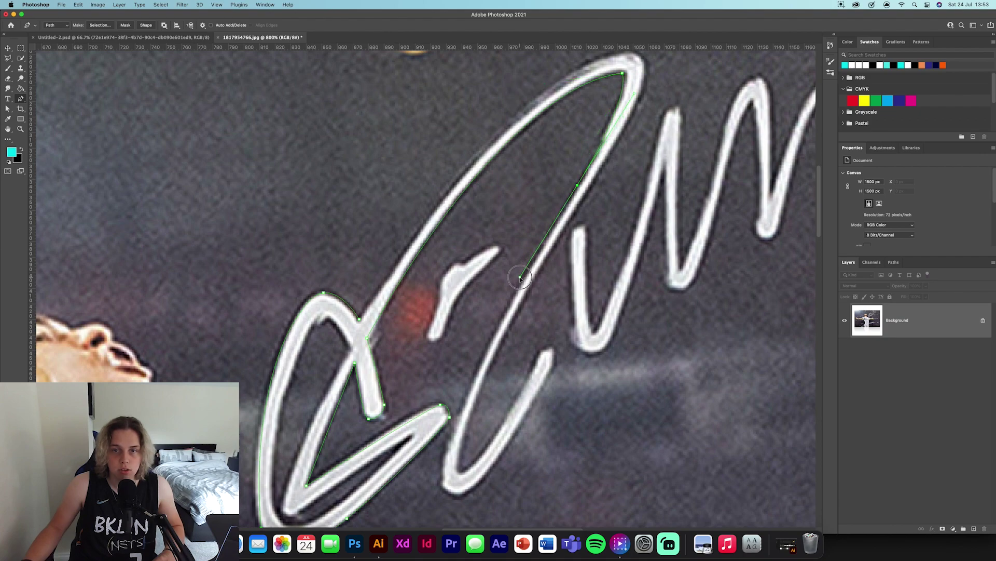
Trace the outer edge of the lower hook around its base and up over the hook's tip.
scroll(495, 268, "down", 3)
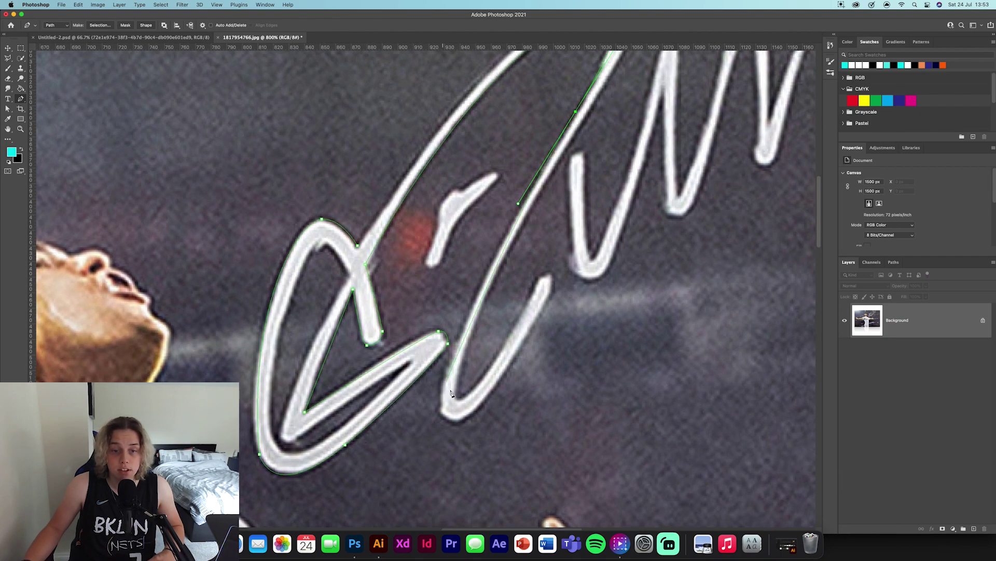
left_click_drag(441, 410, 436, 491)
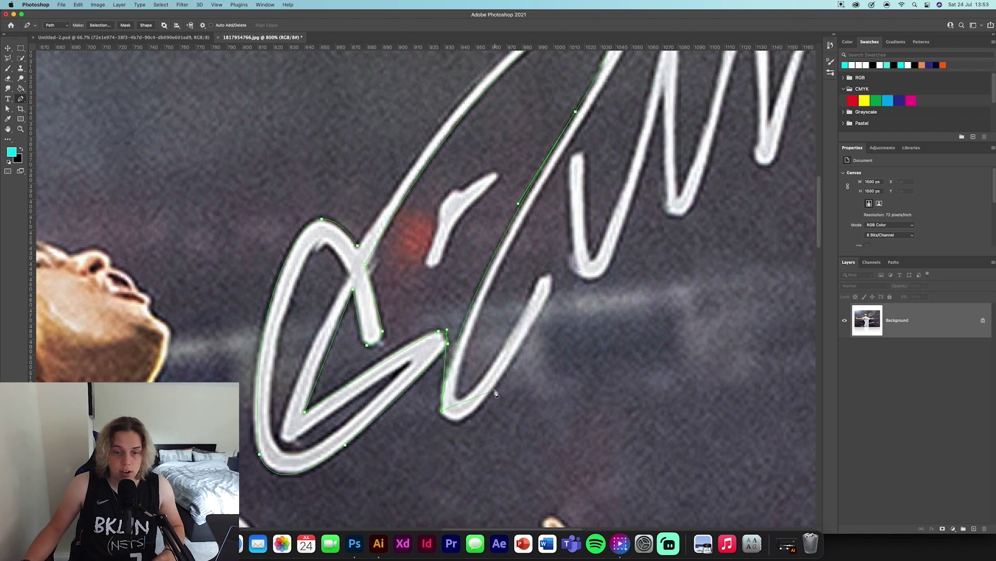
left_click_drag(494, 392, 537, 332)
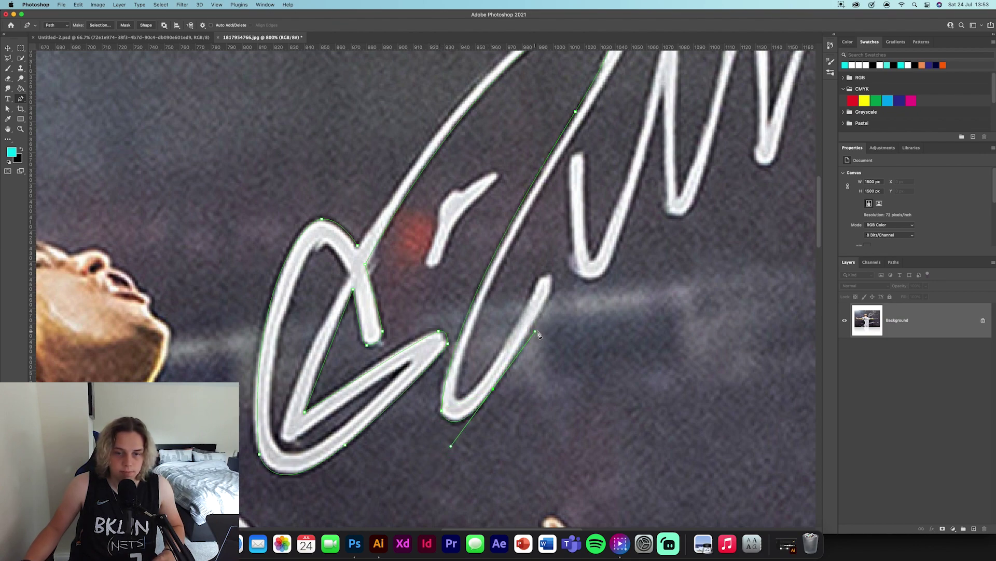
left_click(552, 277)
left_click_drag(551, 271, 531, 297)
left_click(551, 277, "alt")
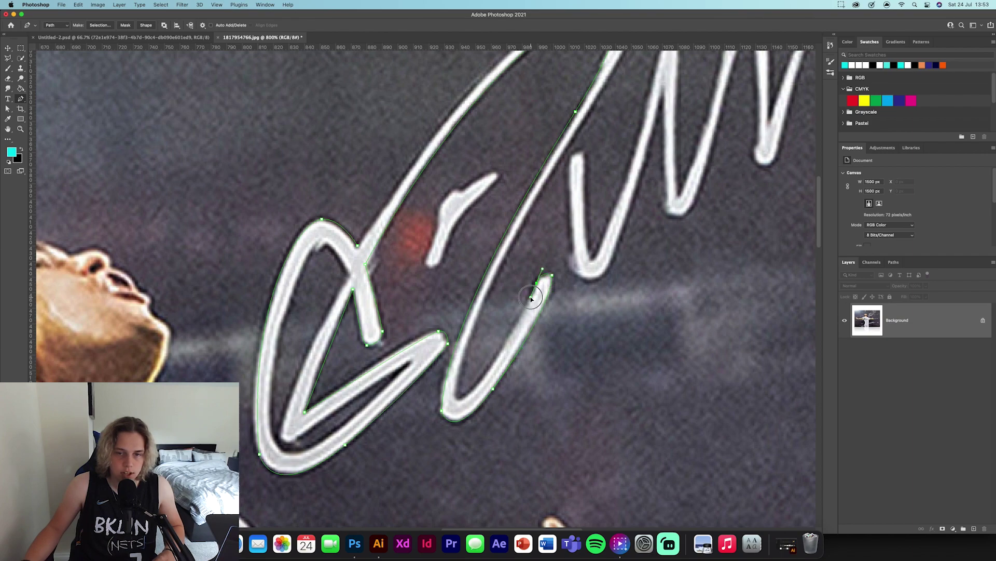
Trace back inside the hook, up the tall loop's outer edge and over its peak, closing the path at the left crossing.
left_click_drag(455, 399, 410, 419)
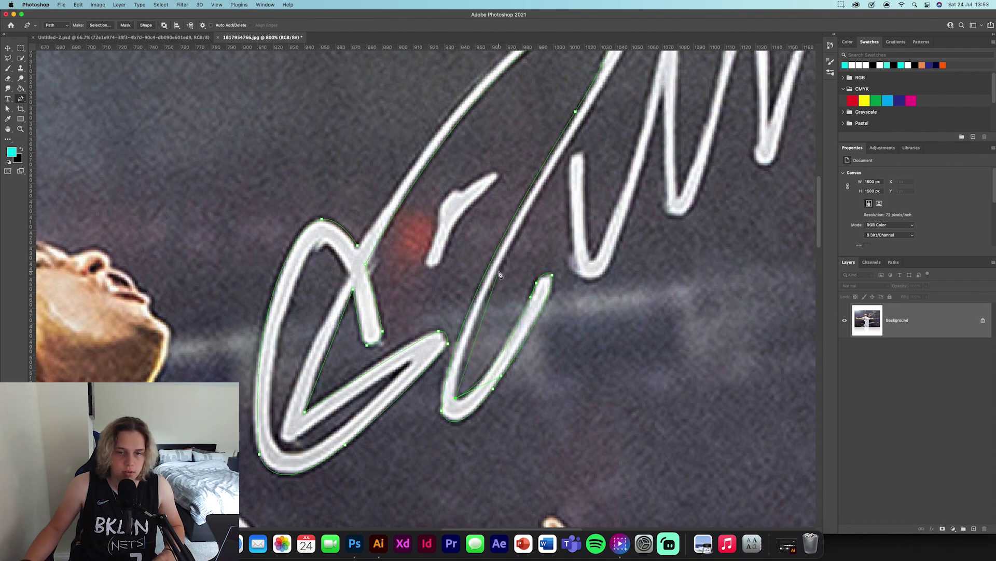
mouse_move(498, 271)
left_mouse_down()
mouse_move(535, 202)
mouse_move(484, 334)
mouse_move(519, 210)
left_mouse_up()
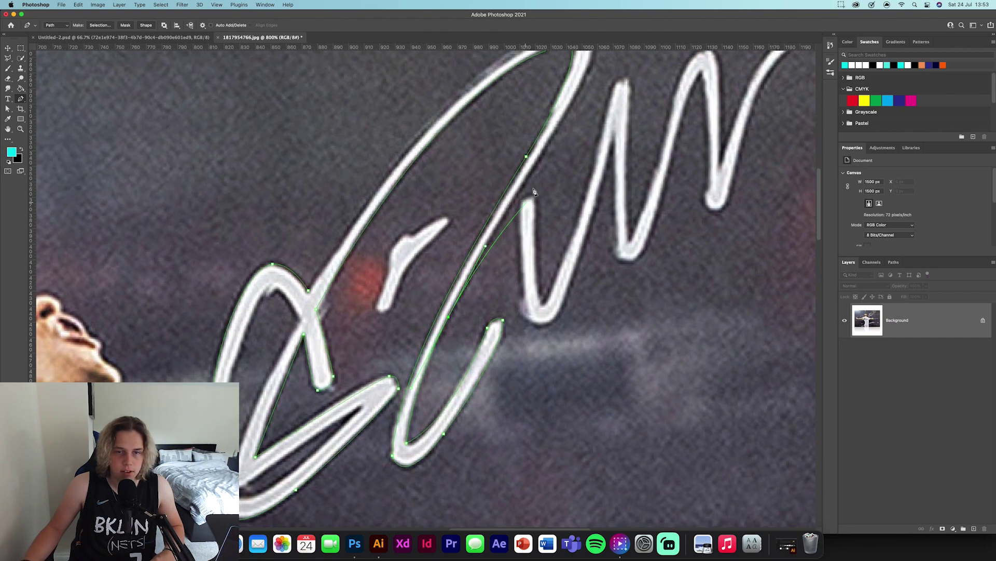
left_click_drag(542, 161, 530, 240)
left_click_drag(579, 144, 557, 102)
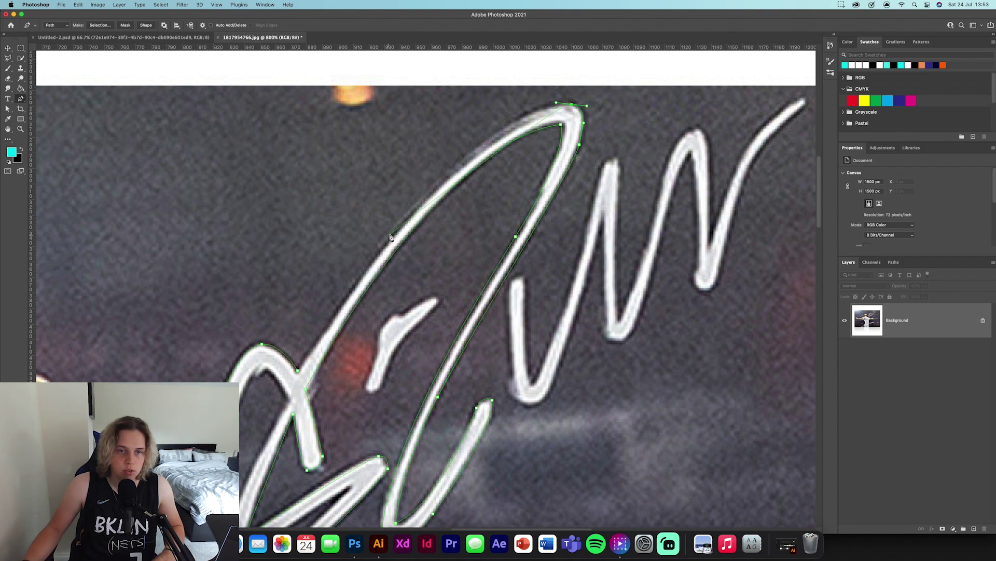
left_click_drag(394, 228, 310, 339)
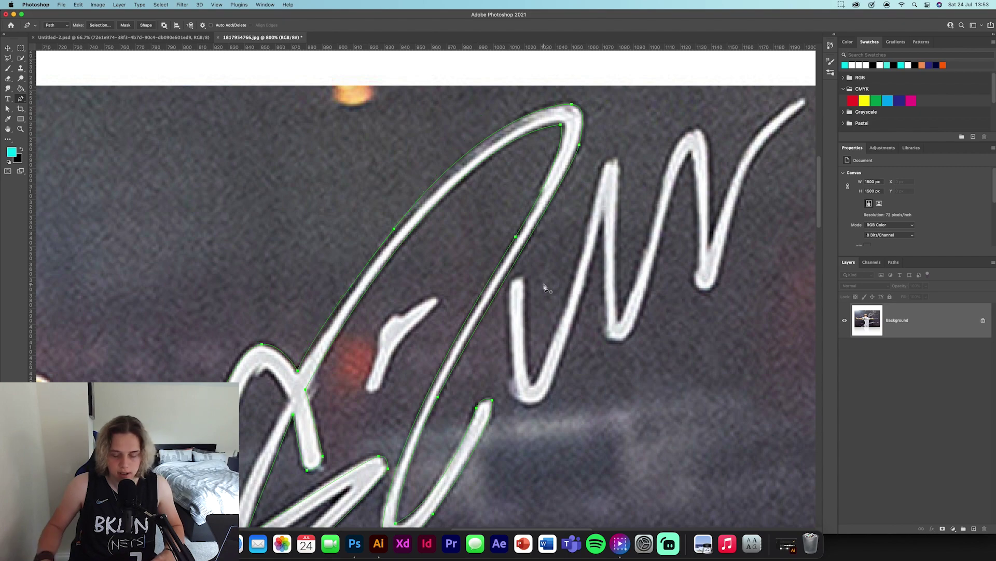
Start a second path at the zigzag stroke's left tip and trace its lower edge through two valleys to inside the second peak.
key("super+minus")
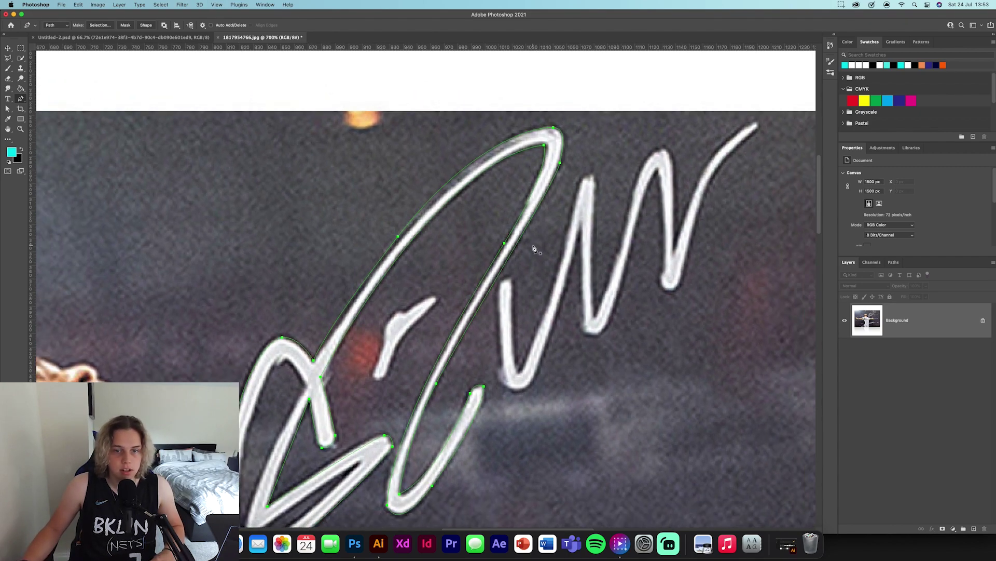
left_click_drag(494, 304, 476, 253)
left_click(483, 231)
left_click_drag(492, 333, 504, 349)
left_click_drag(521, 317, 521, 314)
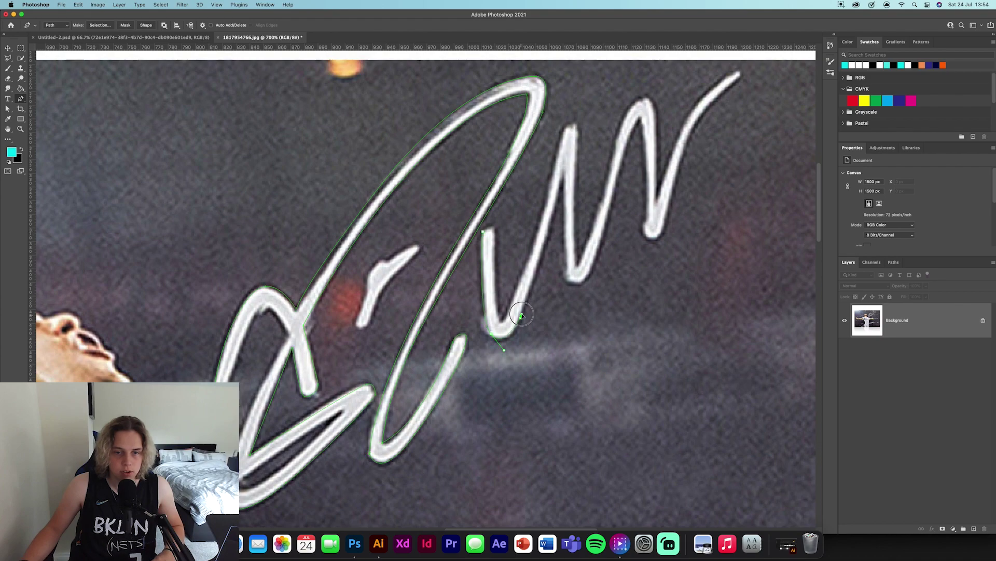
left_click_drag(563, 168, 561, 193)
left_click_drag(573, 285, 599, 247)
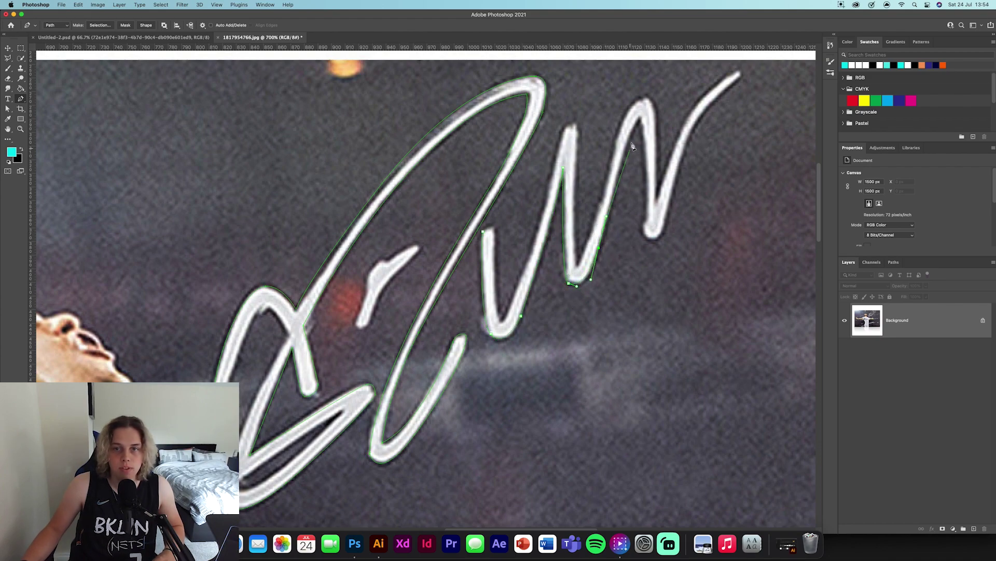
left_click_drag(640, 120, 652, 111)
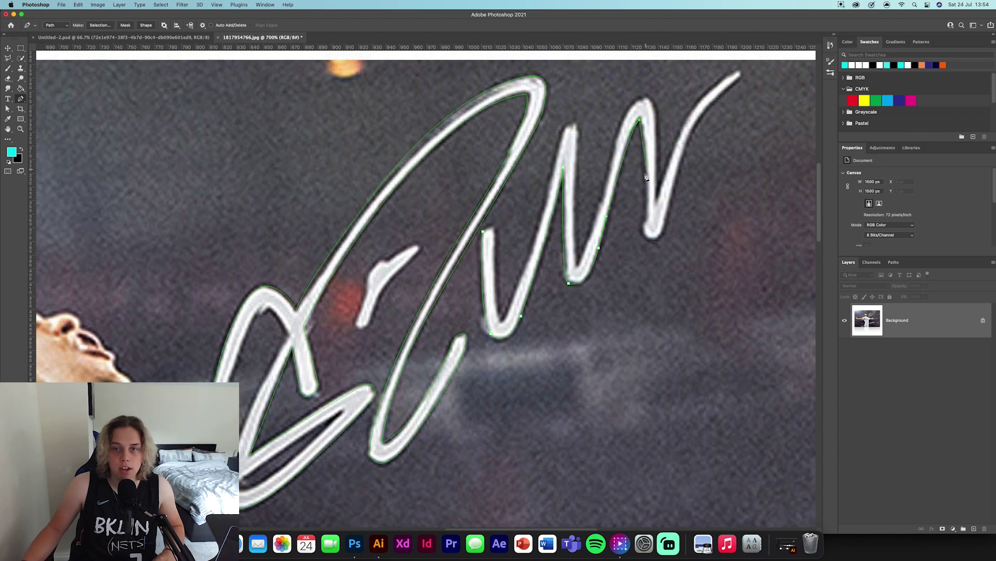
Continue the zigzag path around the last valley and the rising tail, and back along the upper edge over both peaks.
mouse_move(646, 211)
left_mouse_down()
mouse_move(642, 253)
mouse_move(667, 232)
mouse_move(710, 102)
mouse_move(747, 70)
mouse_move(717, 83)
left_mouse_up()
left_click_drag(682, 135, 664, 187)
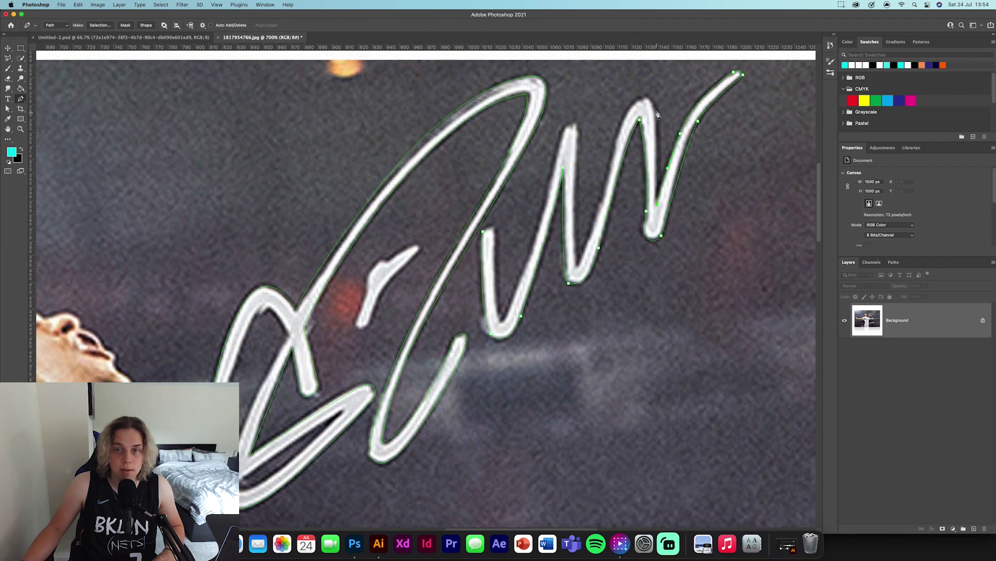
left_click_drag(656, 105, 626, 111)
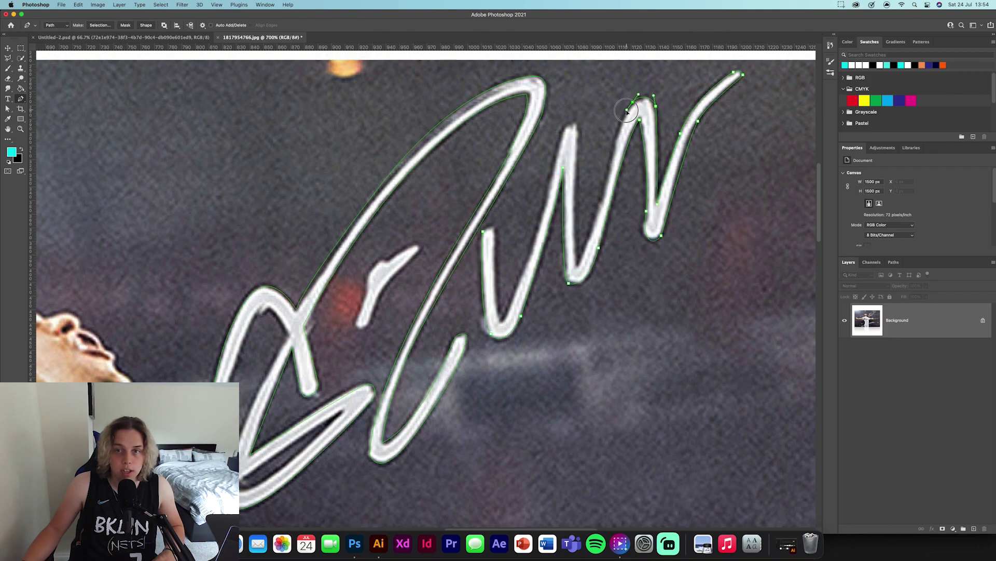
left_click_drag(578, 268, 577, 270)
left_click_drag(577, 125, 554, 148)
left_click(553, 148)
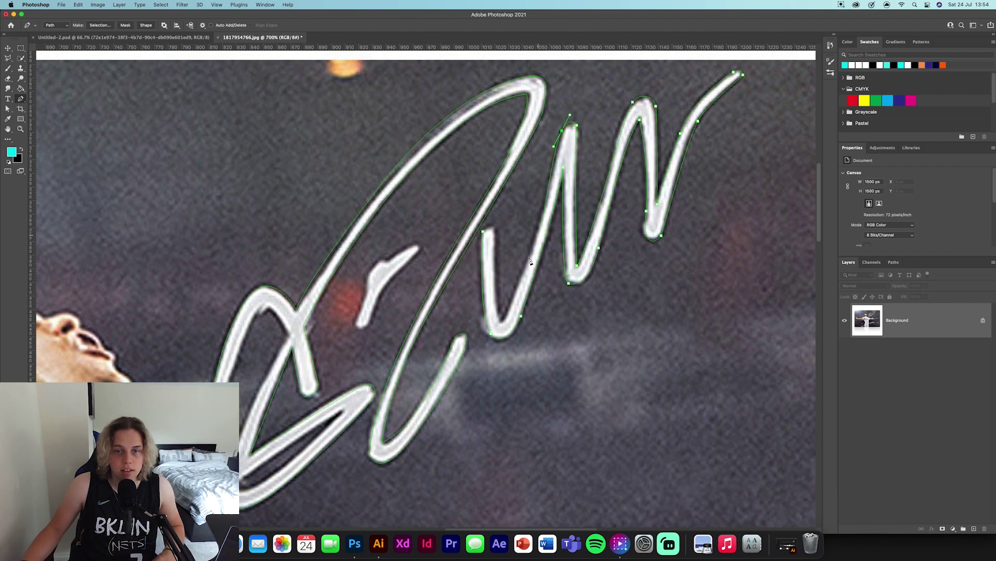
Trace the inside of the zigzag's first valley, correcting the misplaced anchor, and close the path at its left tip.
left_click(501, 322)
left_click_drag(498, 326, 486, 341)
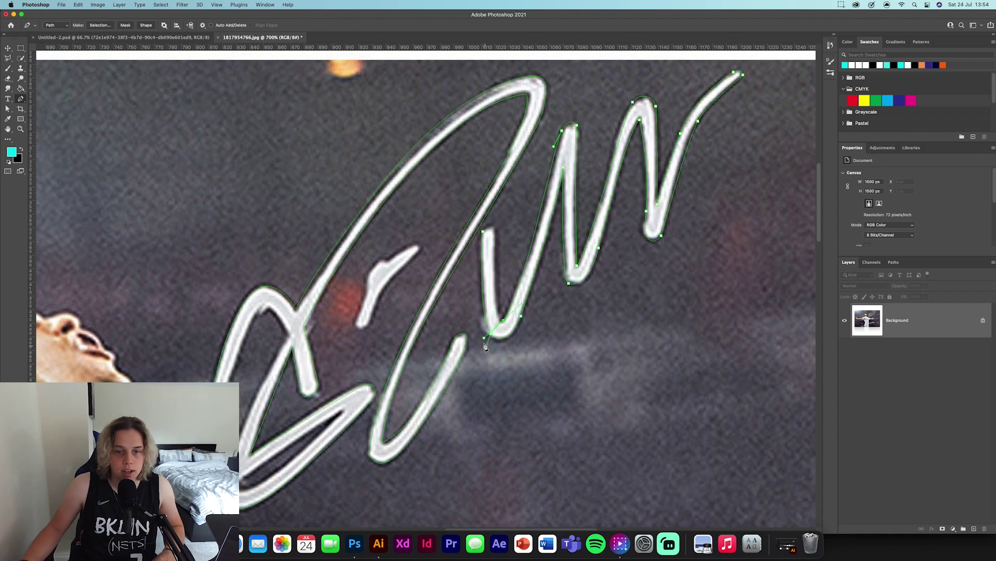
left_click_drag(484, 339, 497, 322)
left_click_drag(494, 228, 498, 214)
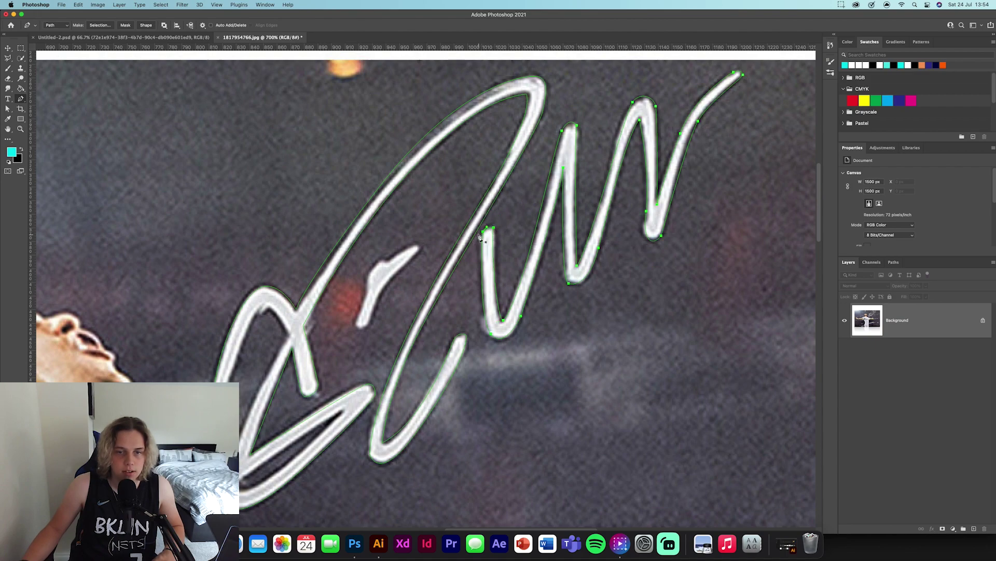
Trace the small separate mark inside the tall loop as a closed path and check the path display options.
left_click_drag(380, 294, 367, 270)
left_click(362, 328)
left_click(375, 262)
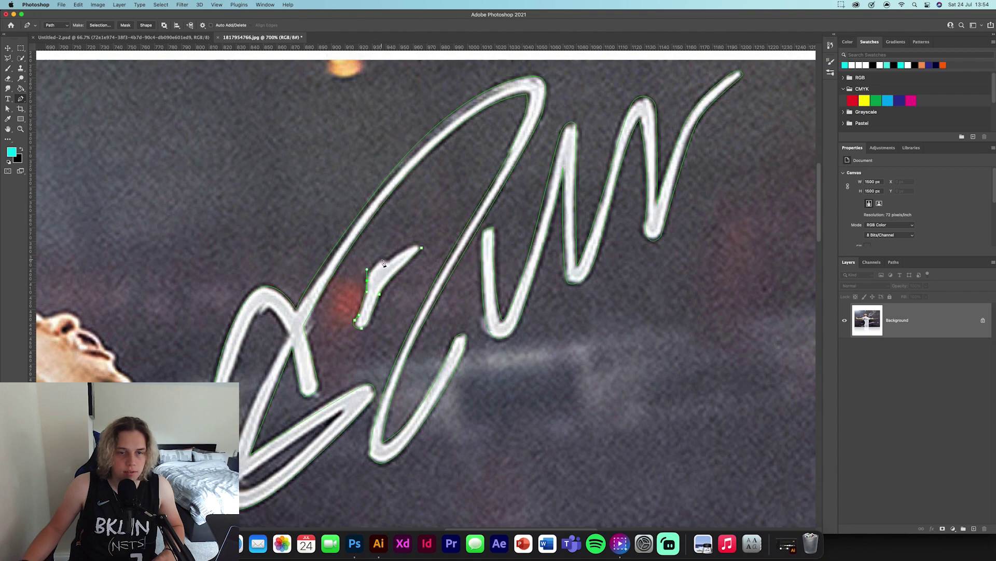
left_click(402, 252)
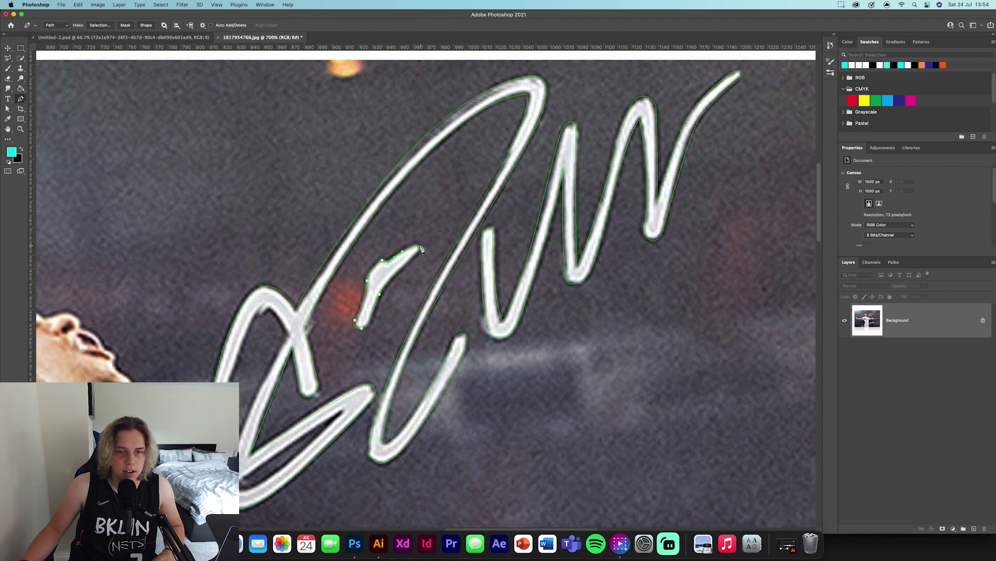
left_click(422, 250)
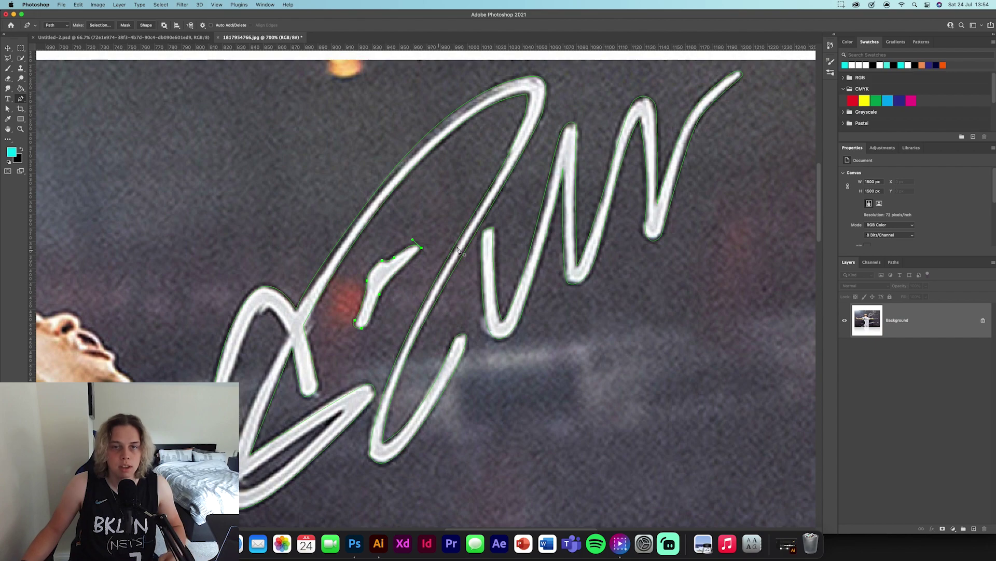
left_click(203, 25)
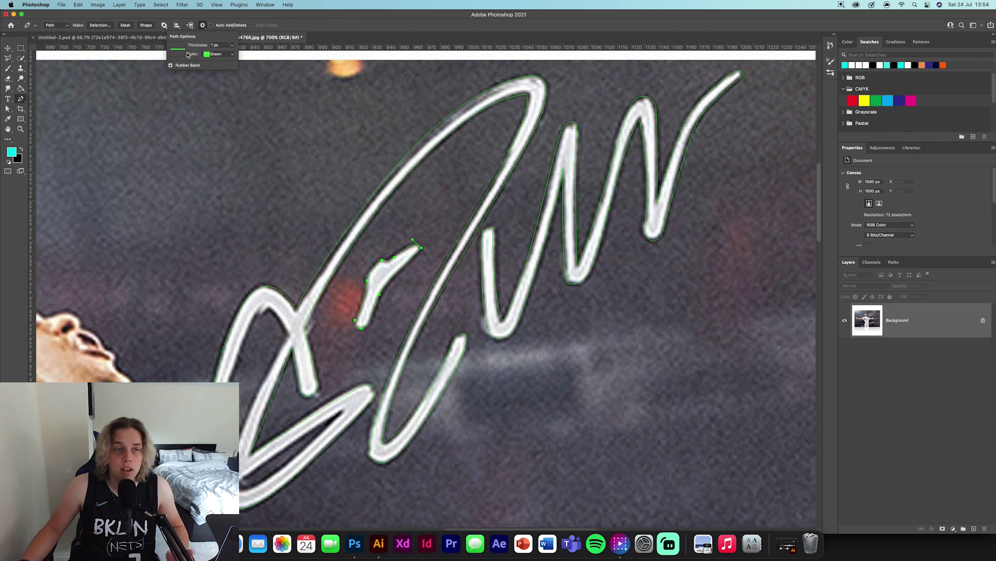
left_click(204, 26)
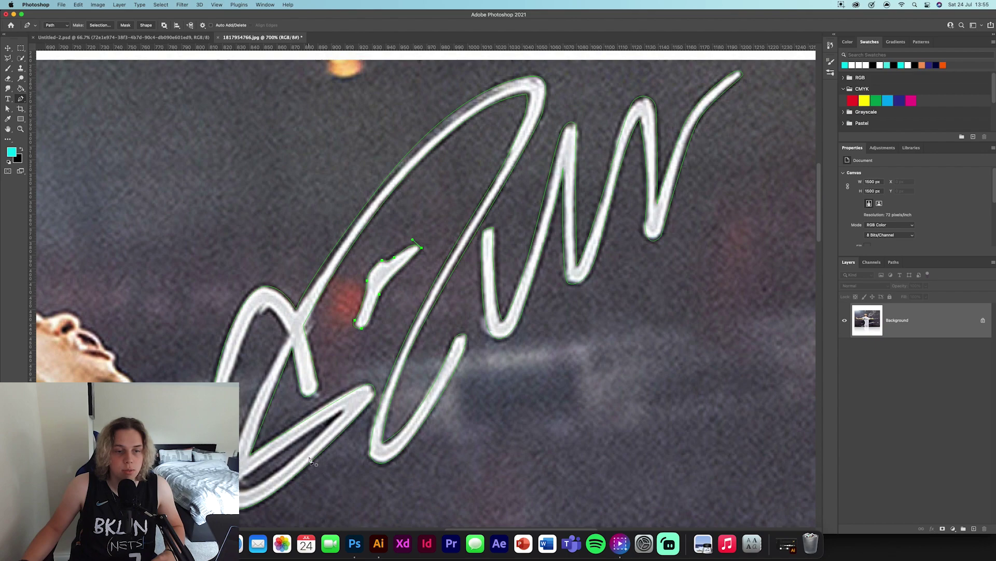
Trace the gaps inside the signature's lower-left loop as a closed path from the stroke crossing, redoing the misplaced closing curve.
left_click_drag(270, 417, 336, 366)
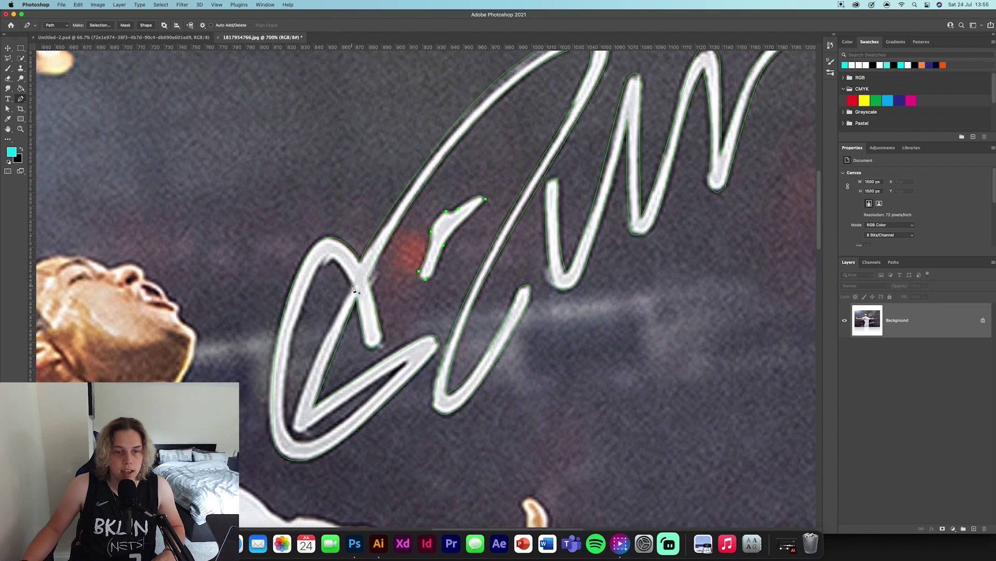
left_click(352, 286)
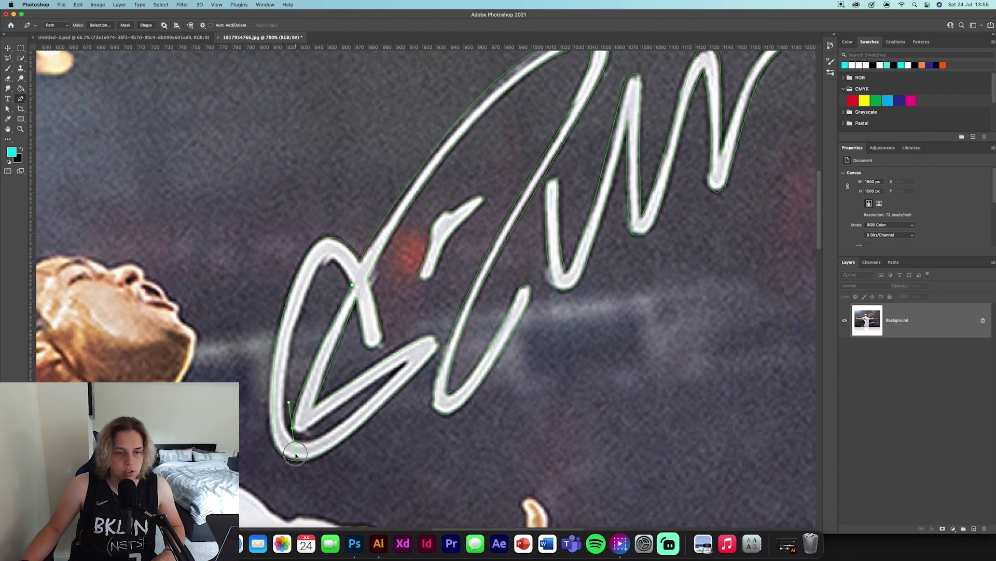
left_click(291, 424)
left_click(406, 362)
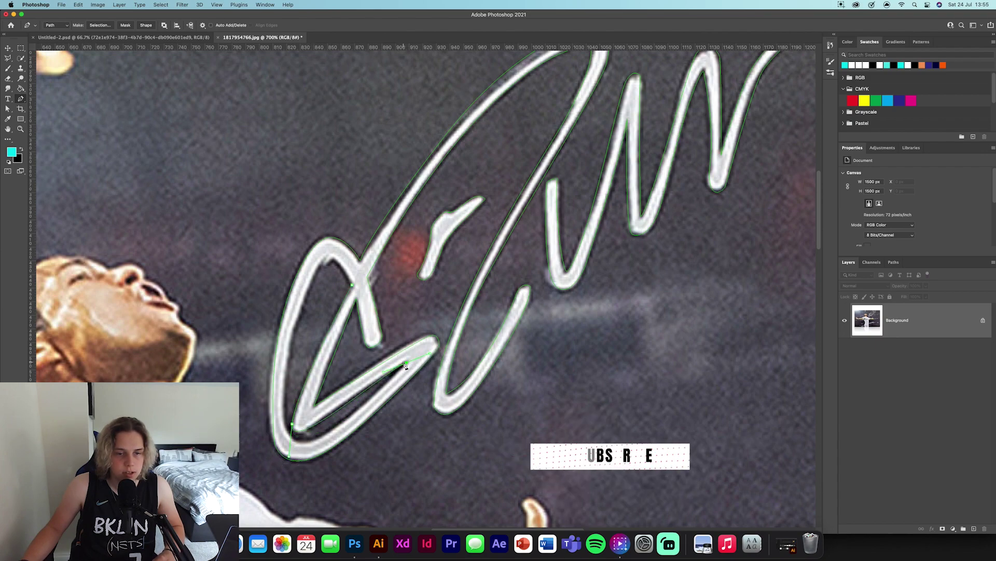
mouse_move(329, 431)
left_mouse_down()
mouse_move(306, 445)
mouse_move(284, 389)
left_mouse_up()
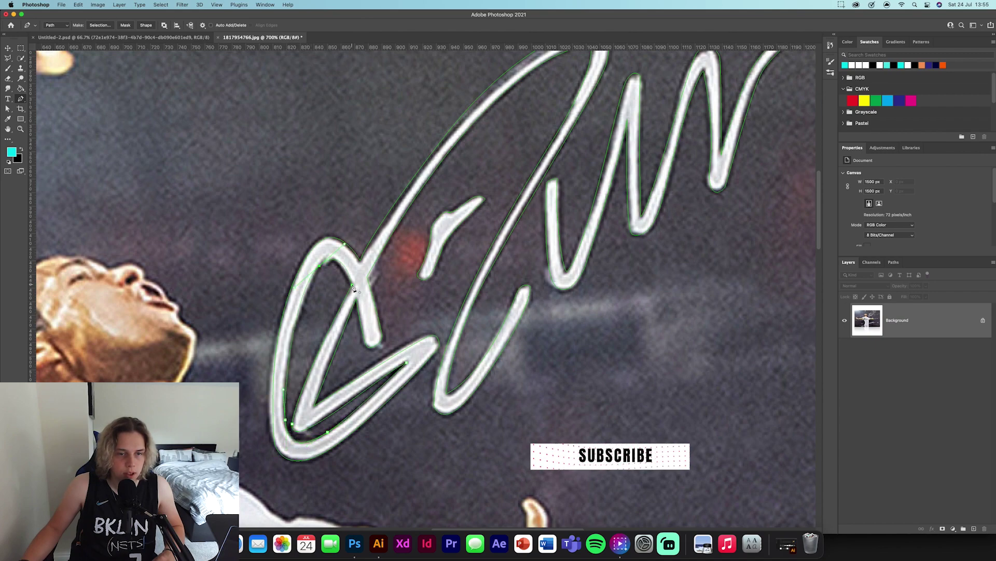
left_click_drag(343, 270, 353, 286)
key("super+z")
left_click(353, 285)
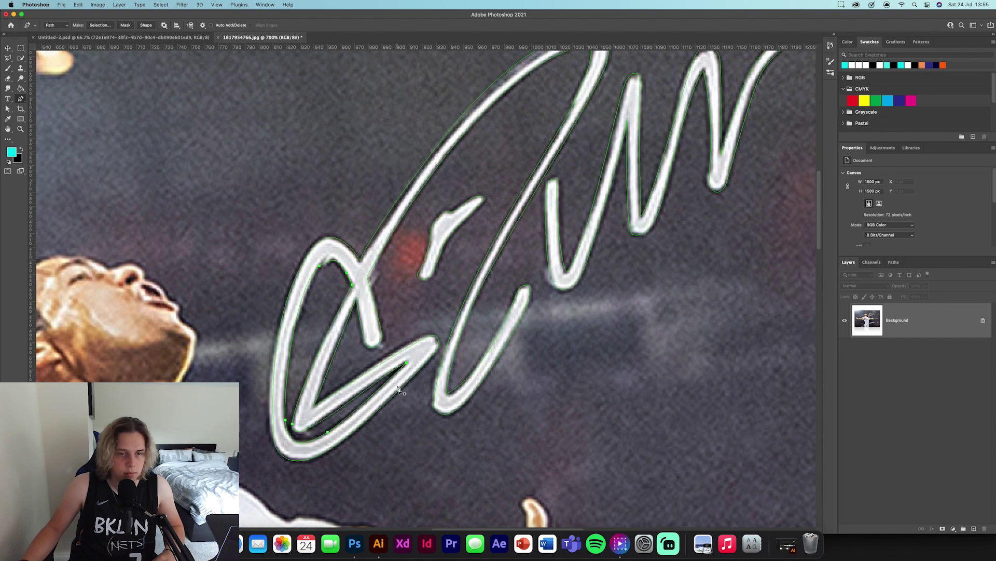
Select the traced signature paths and load the work path as a selection.
key("super+minus")
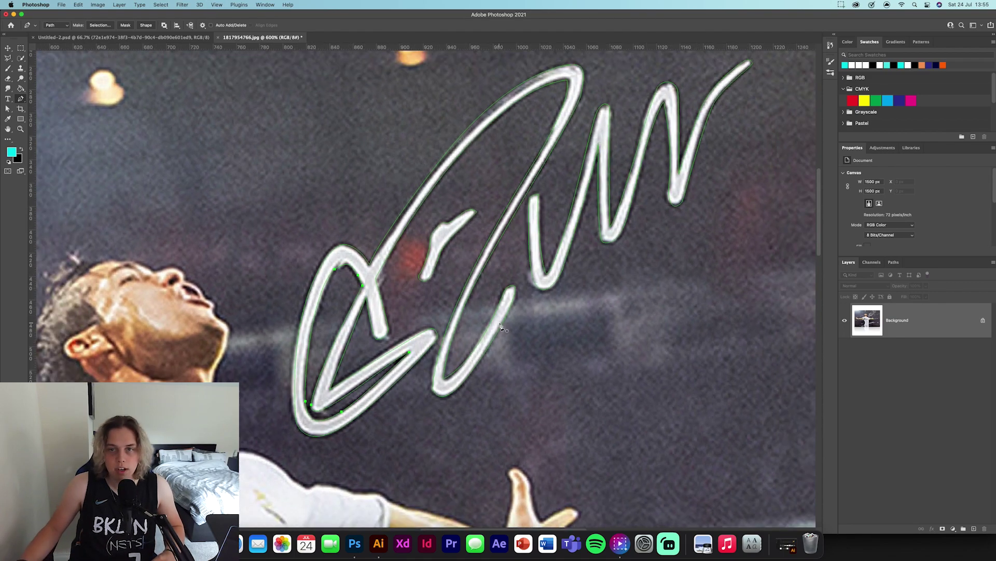
left_click(8, 111)
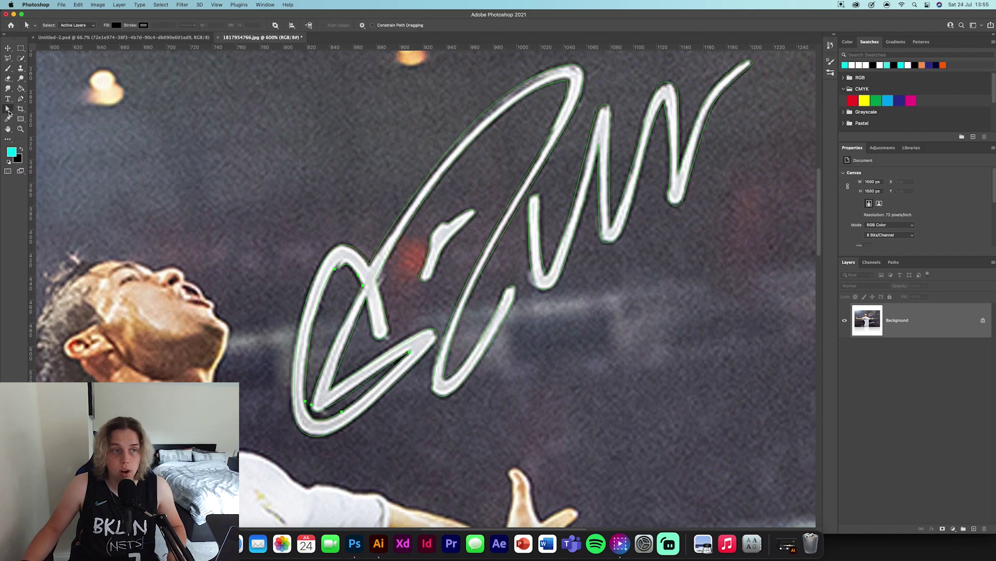
left_click(469, 130)
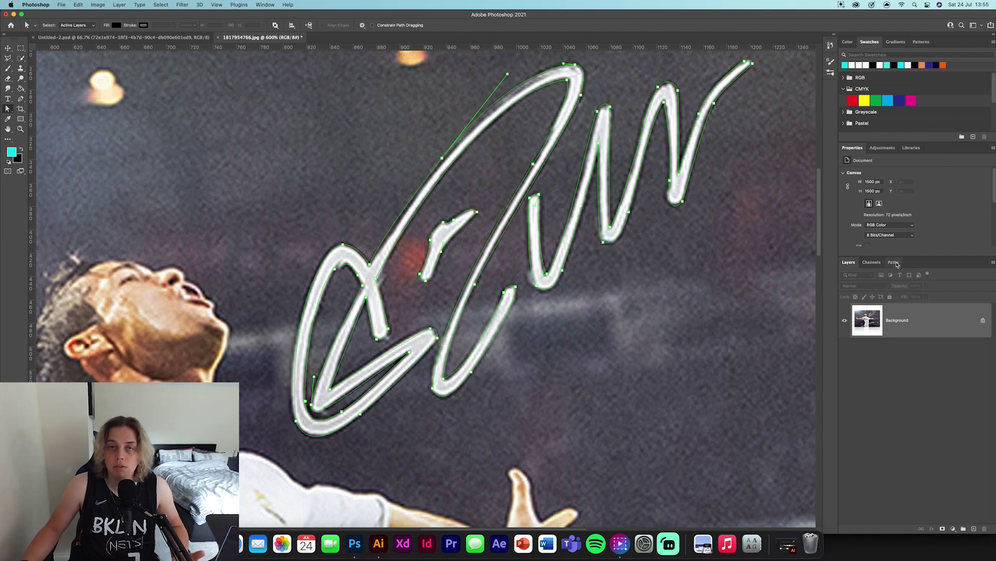
left_click(895, 263)
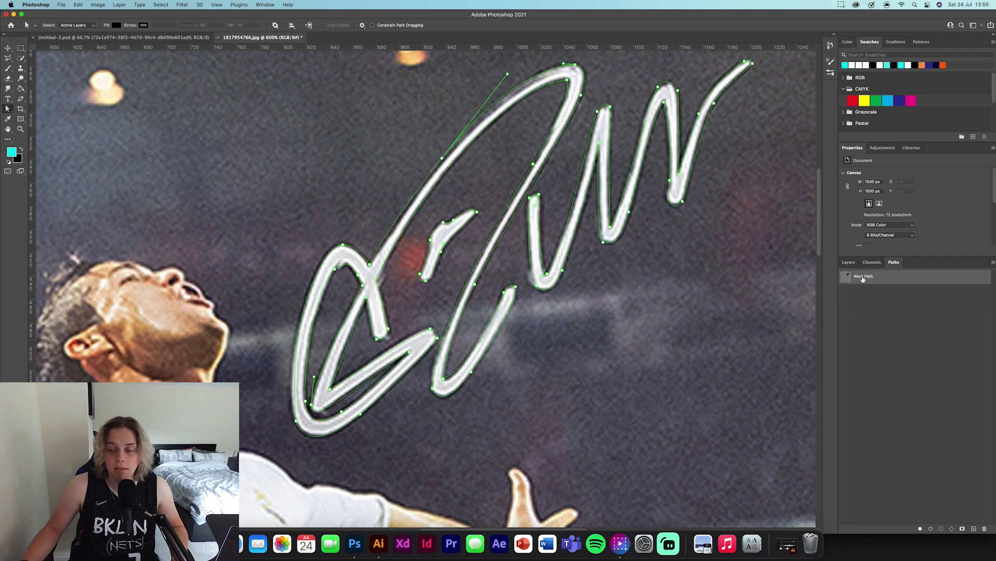
left_click(942, 529)
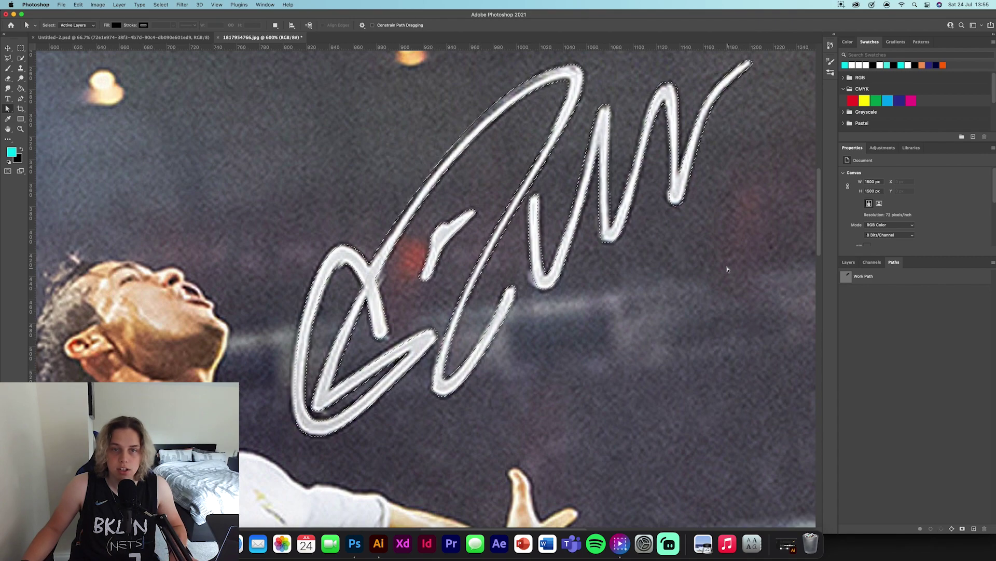
Copy the selected signature from the Background to a new layer and hide the Background layer.
key("v")
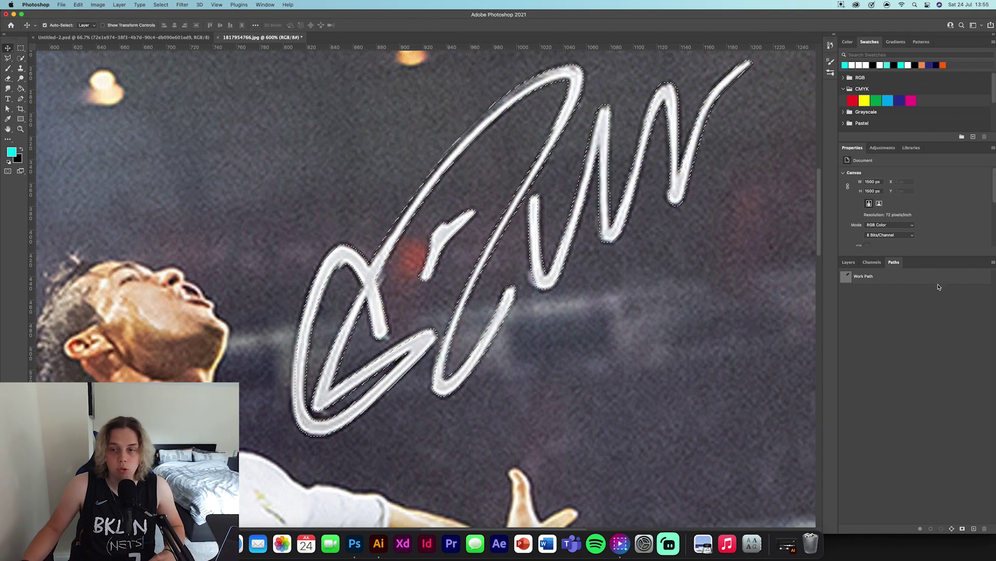
left_click(848, 262)
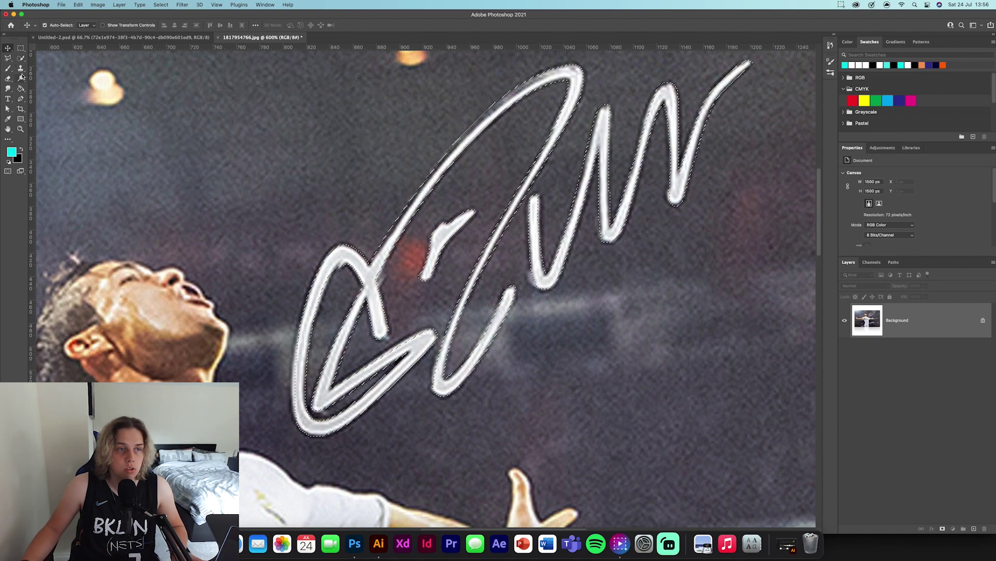
left_click(21, 58)
right_click(533, 176)
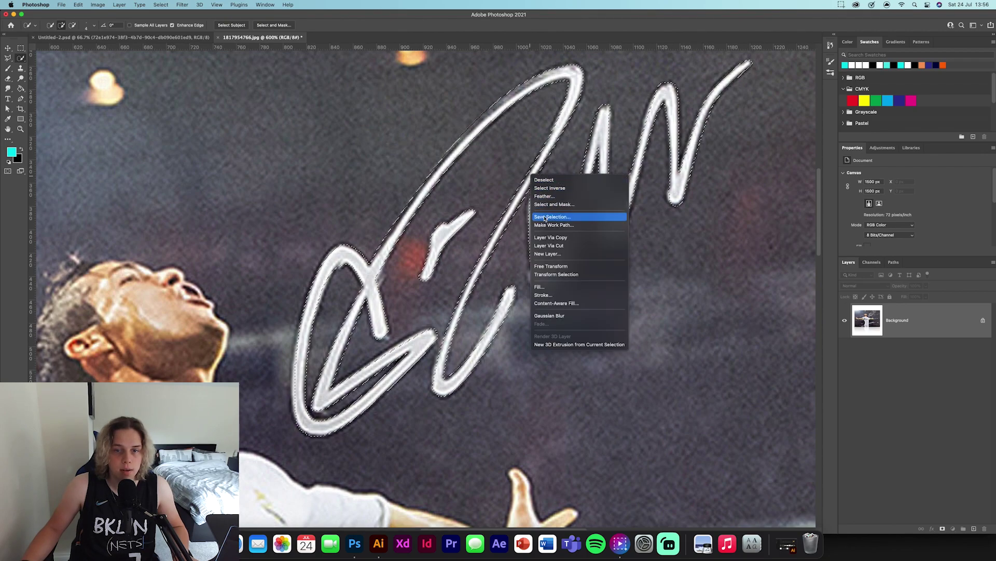
left_click(556, 238)
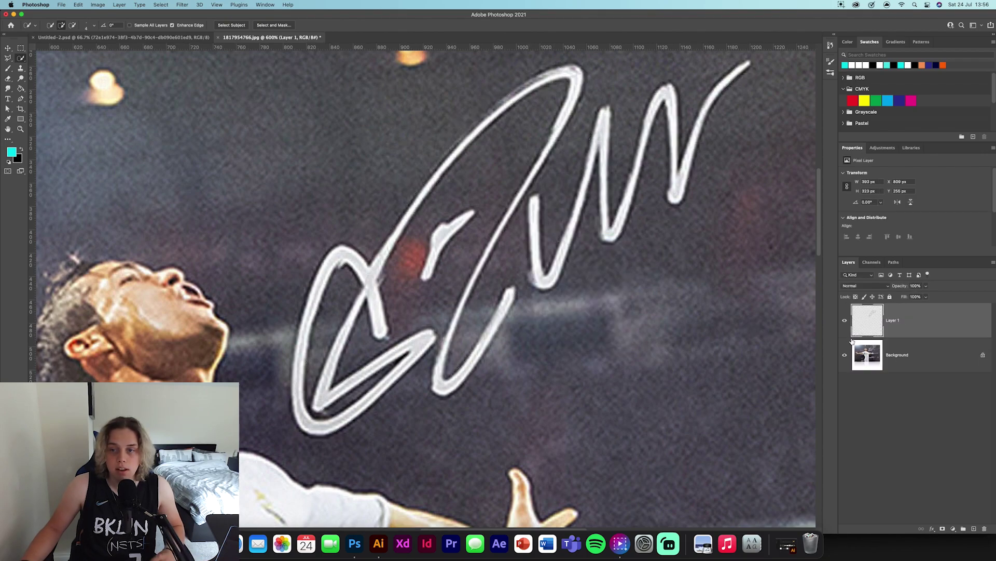
left_click(845, 357)
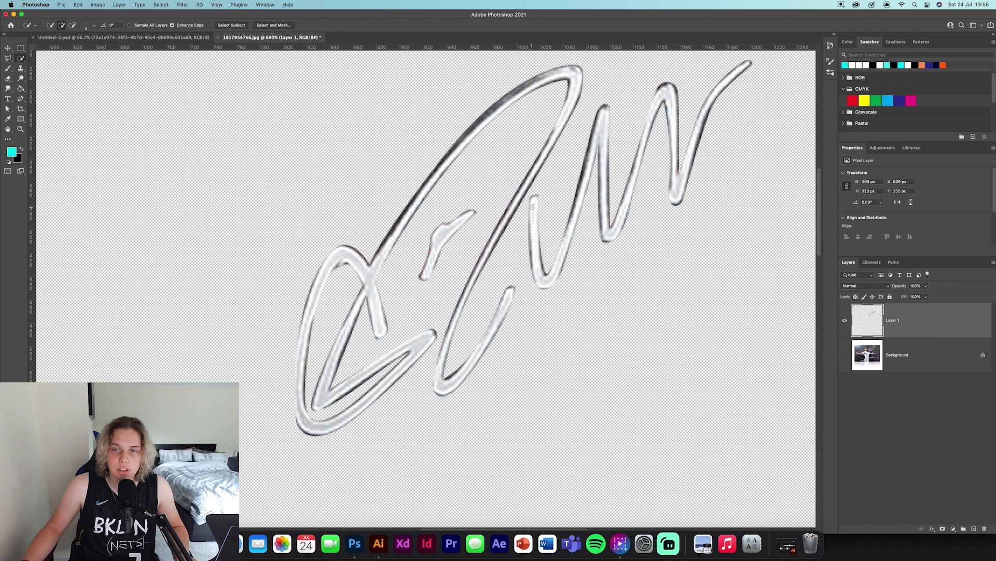
Apply a white Color Overlay at 100% opacity to the signature layer.
double_click(935, 332)
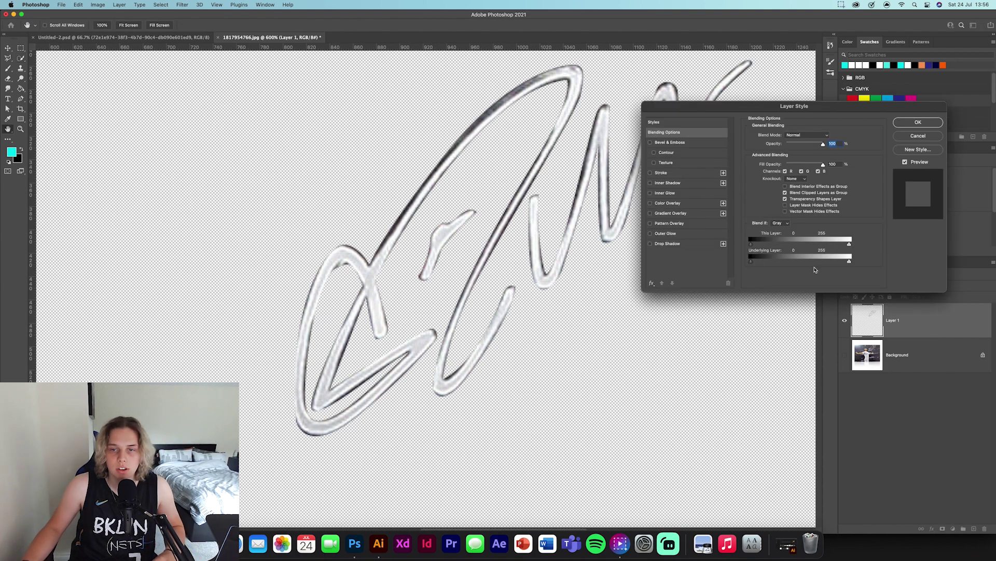
left_click(668, 204)
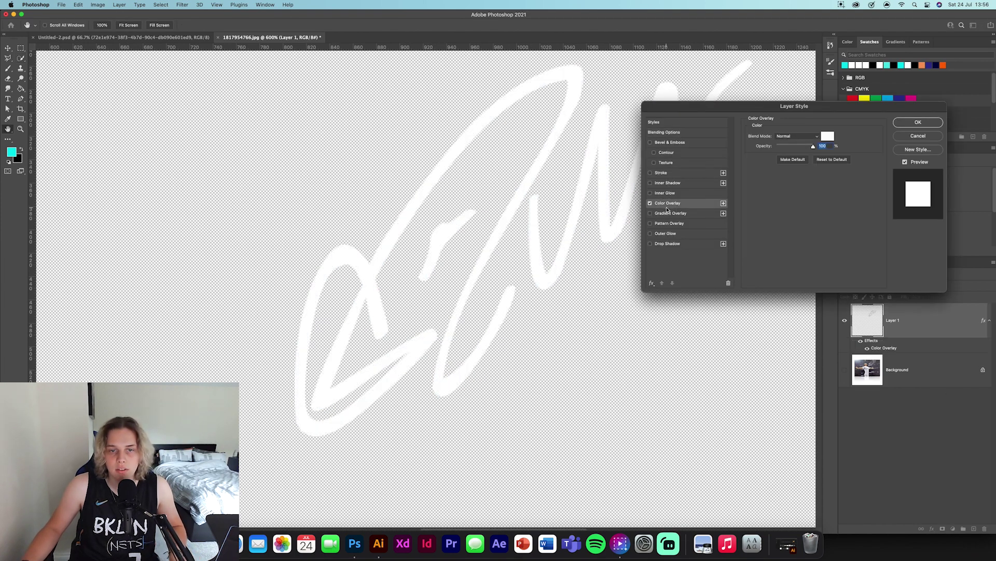
left_click(918, 122)
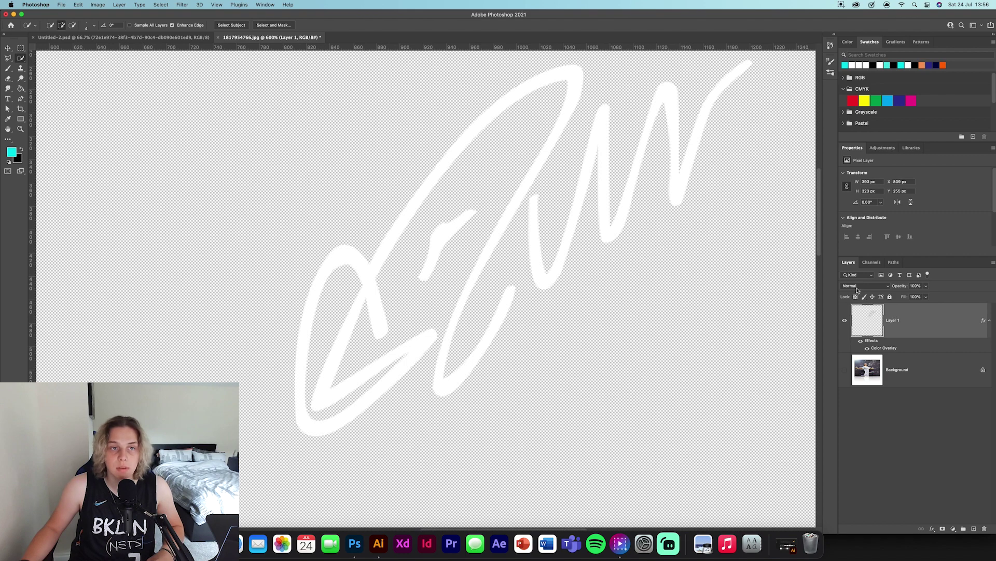
Paste the signature into Untitled-2.psd, scale it to about 228% and place it in the photo's upper-right corner beside the player's head.
left_click(107, 37)
key("super+v")
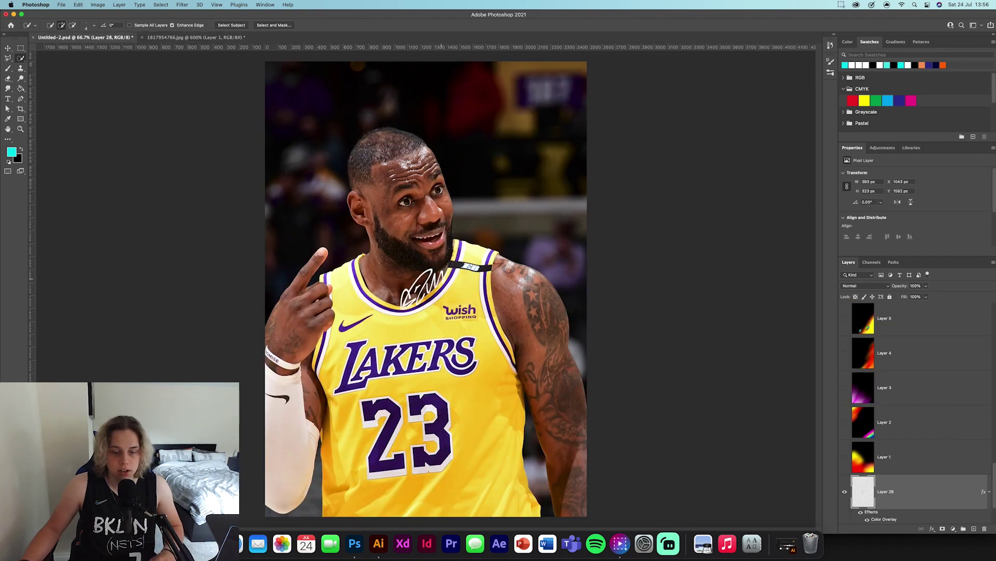
key("super+t")
mouse_move(452, 268)
left_mouse_down()
mouse_move(532, 204)
mouse_move(540, 111)
left_mouse_up()
left_click_drag(449, 196, 460, 184)
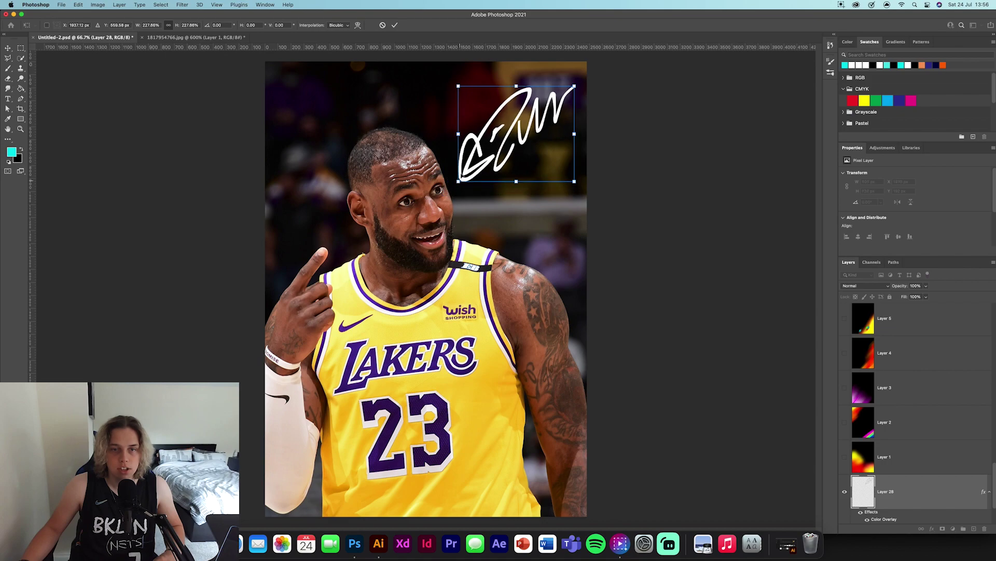
left_click(395, 25)
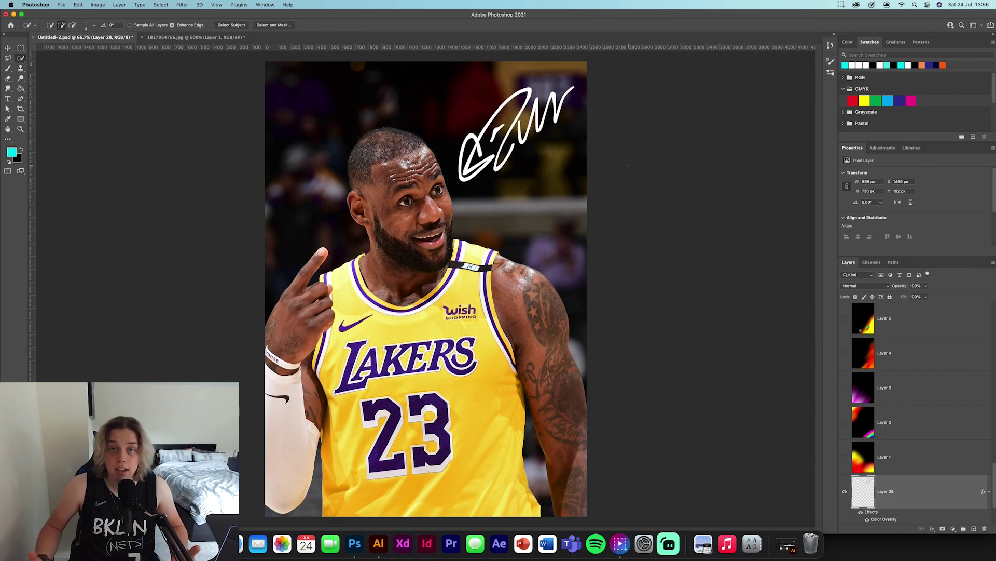
Try an Outer Glow on the pasted signature, turn it off and cancel the layer style changes.
left_click(8, 47)
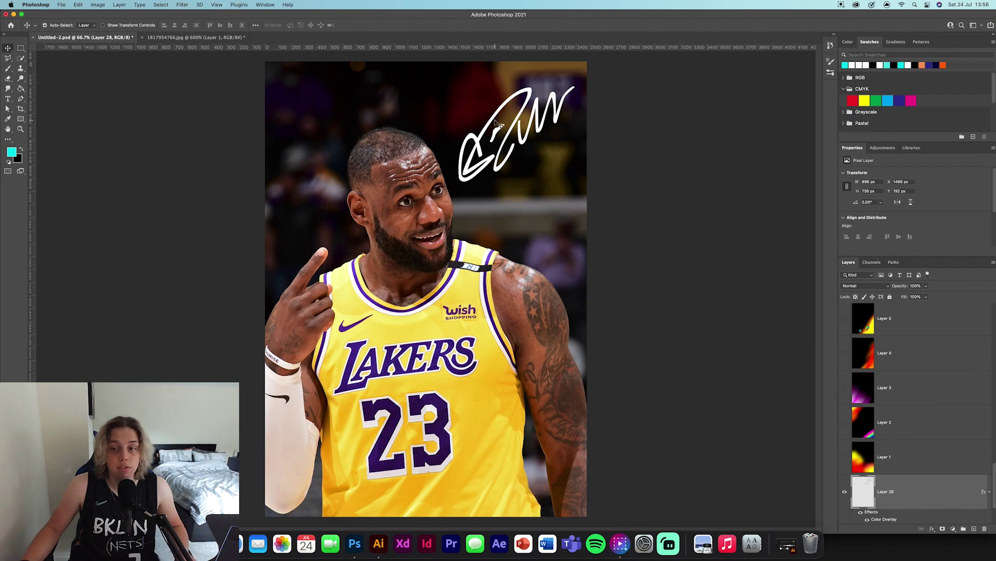
double_click(912, 487)
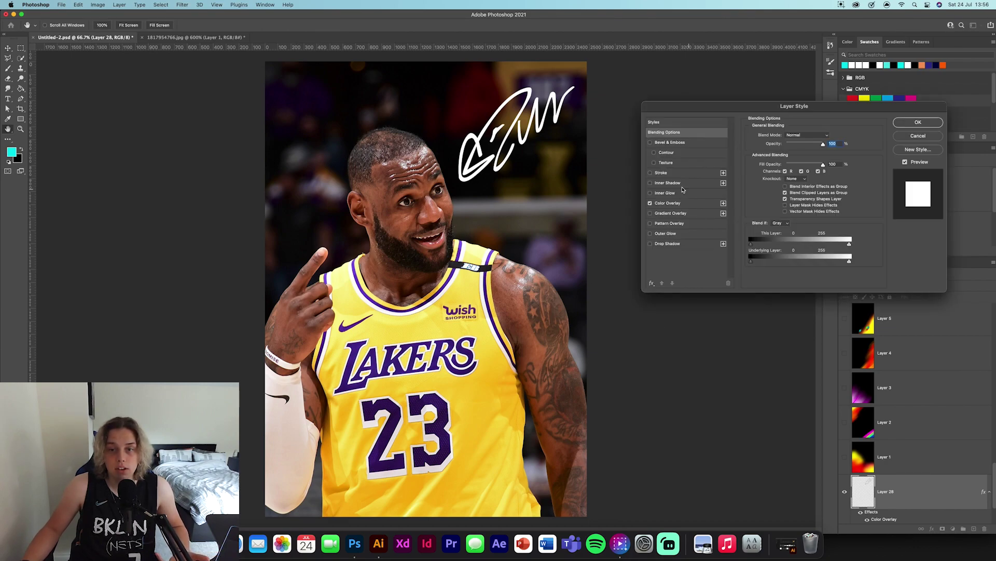
left_click(667, 233)
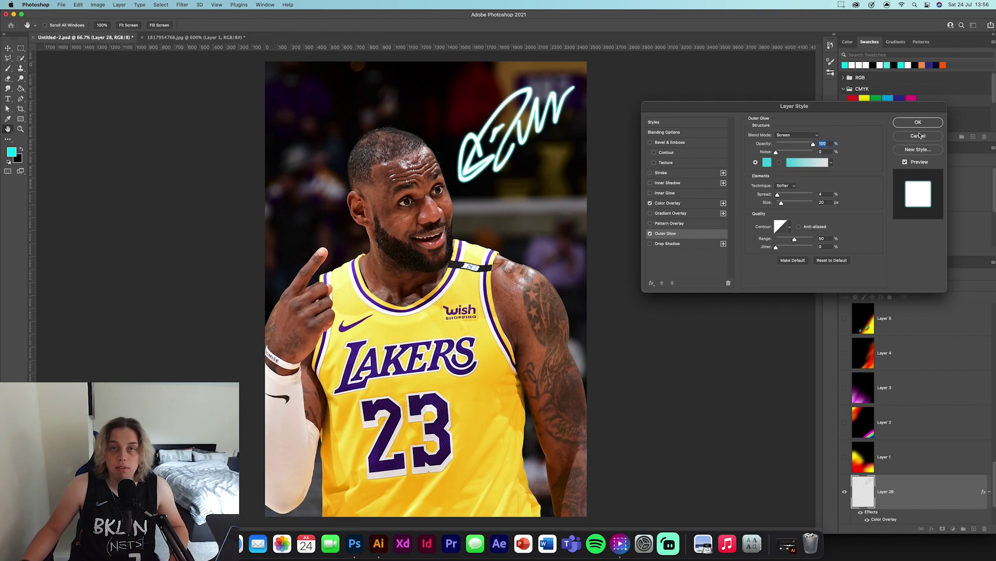
left_click(651, 233)
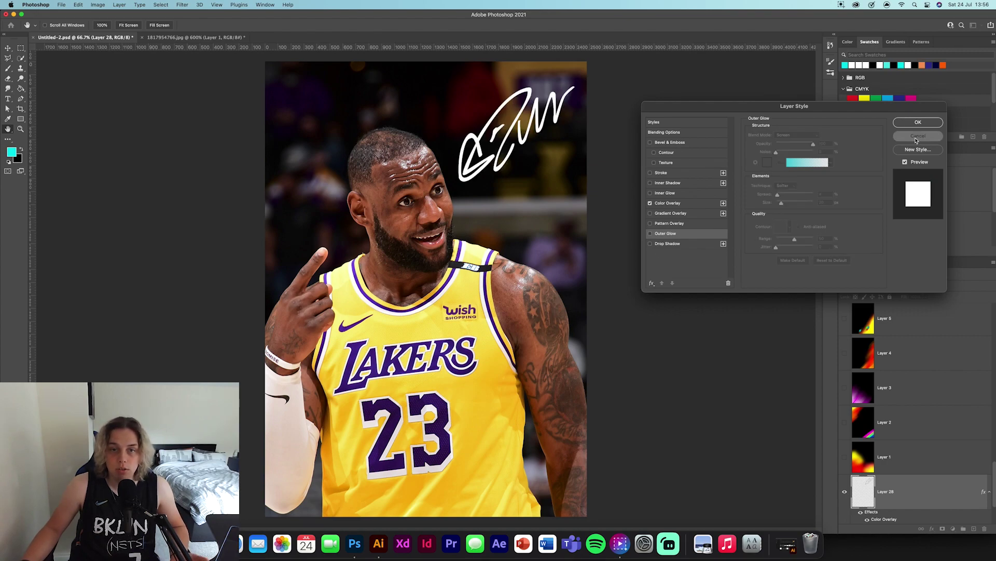
left_click(918, 136)
Delete the pasted signature layer and return to the 1817954766.jpg document.
key("Delete")
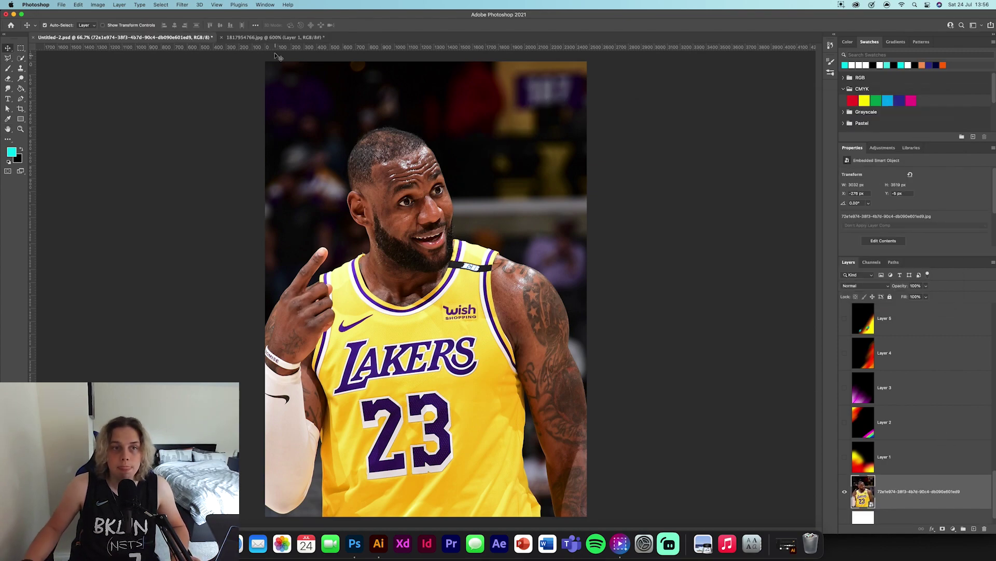
left_click(289, 39)
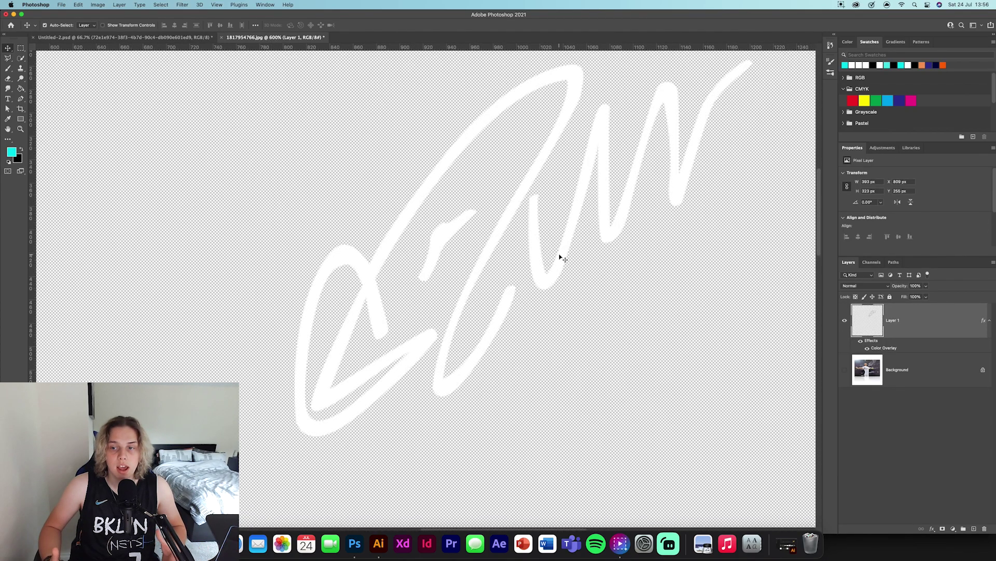